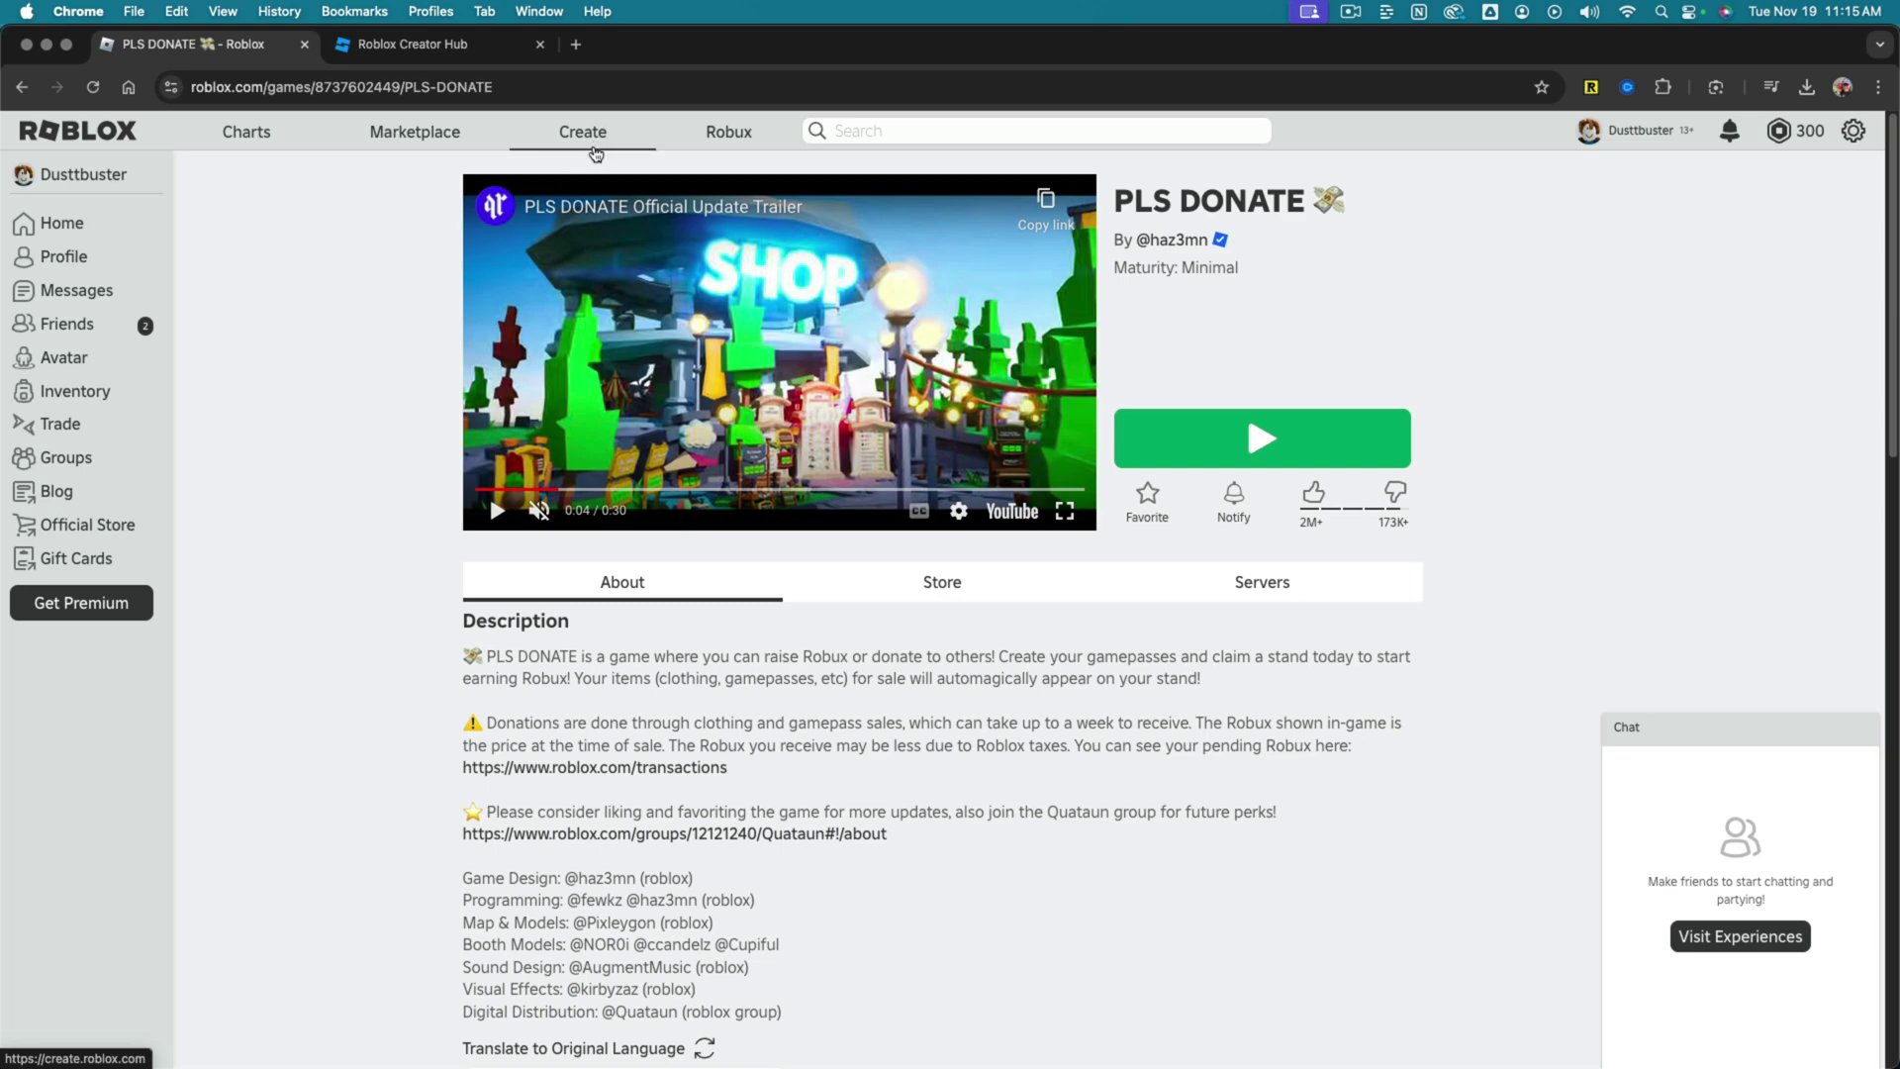
From Creator Hub's Creations list, open Dusttbuster's Place and scroll its sidebar toward Monetization
left_click(595, 153)
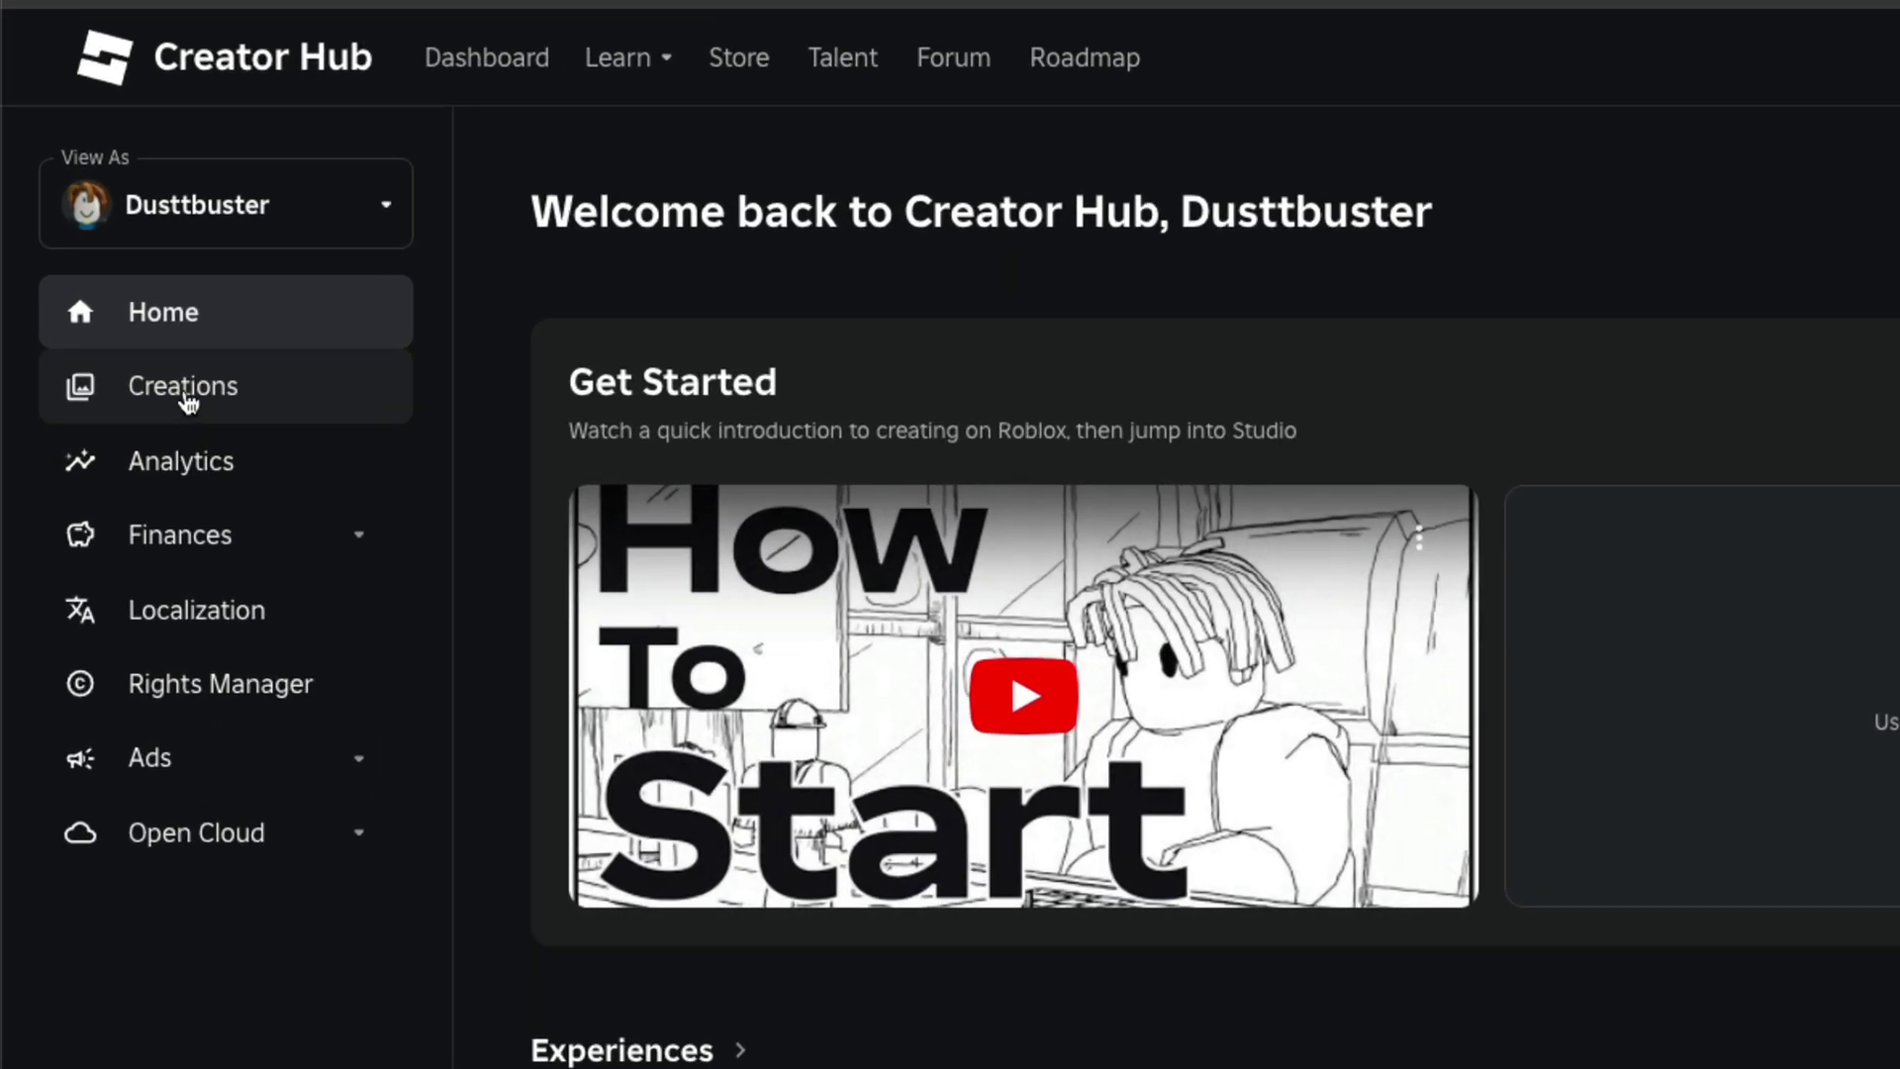
left_click(187, 397)
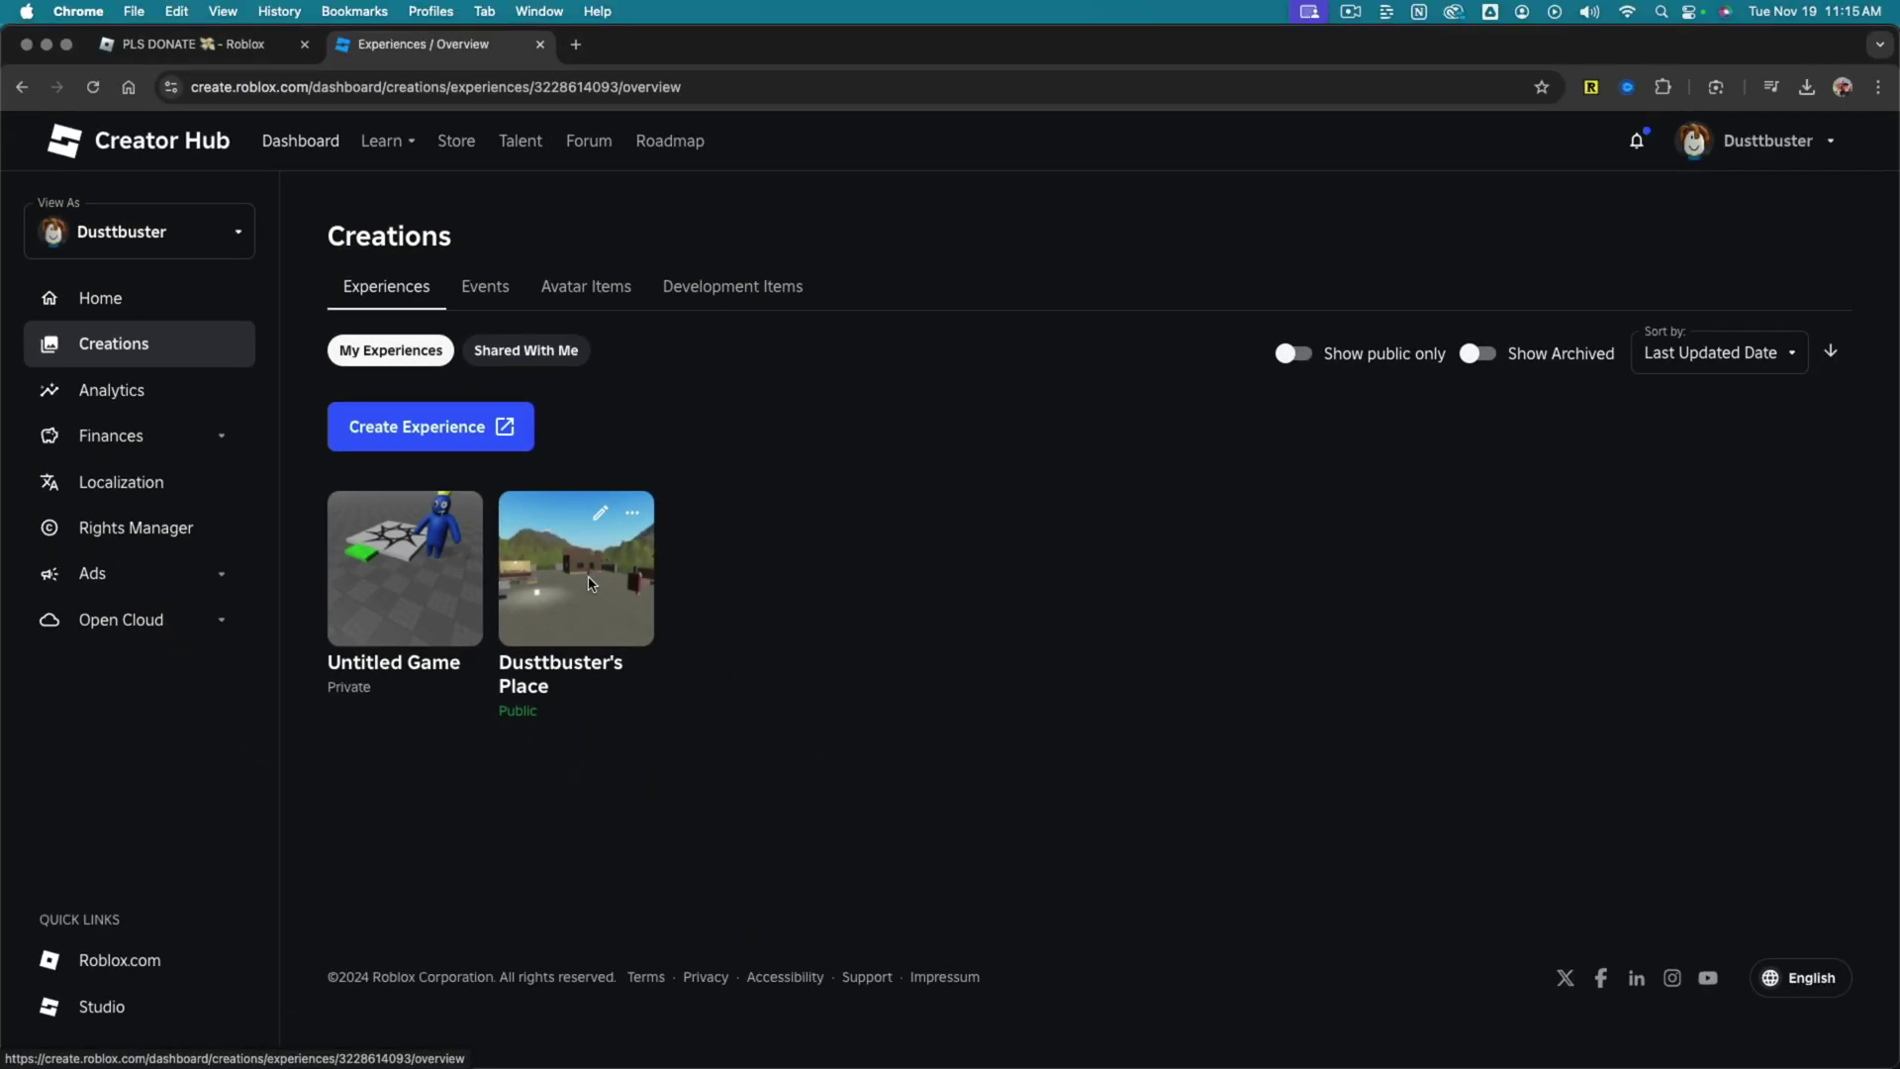
left_click(590, 584)
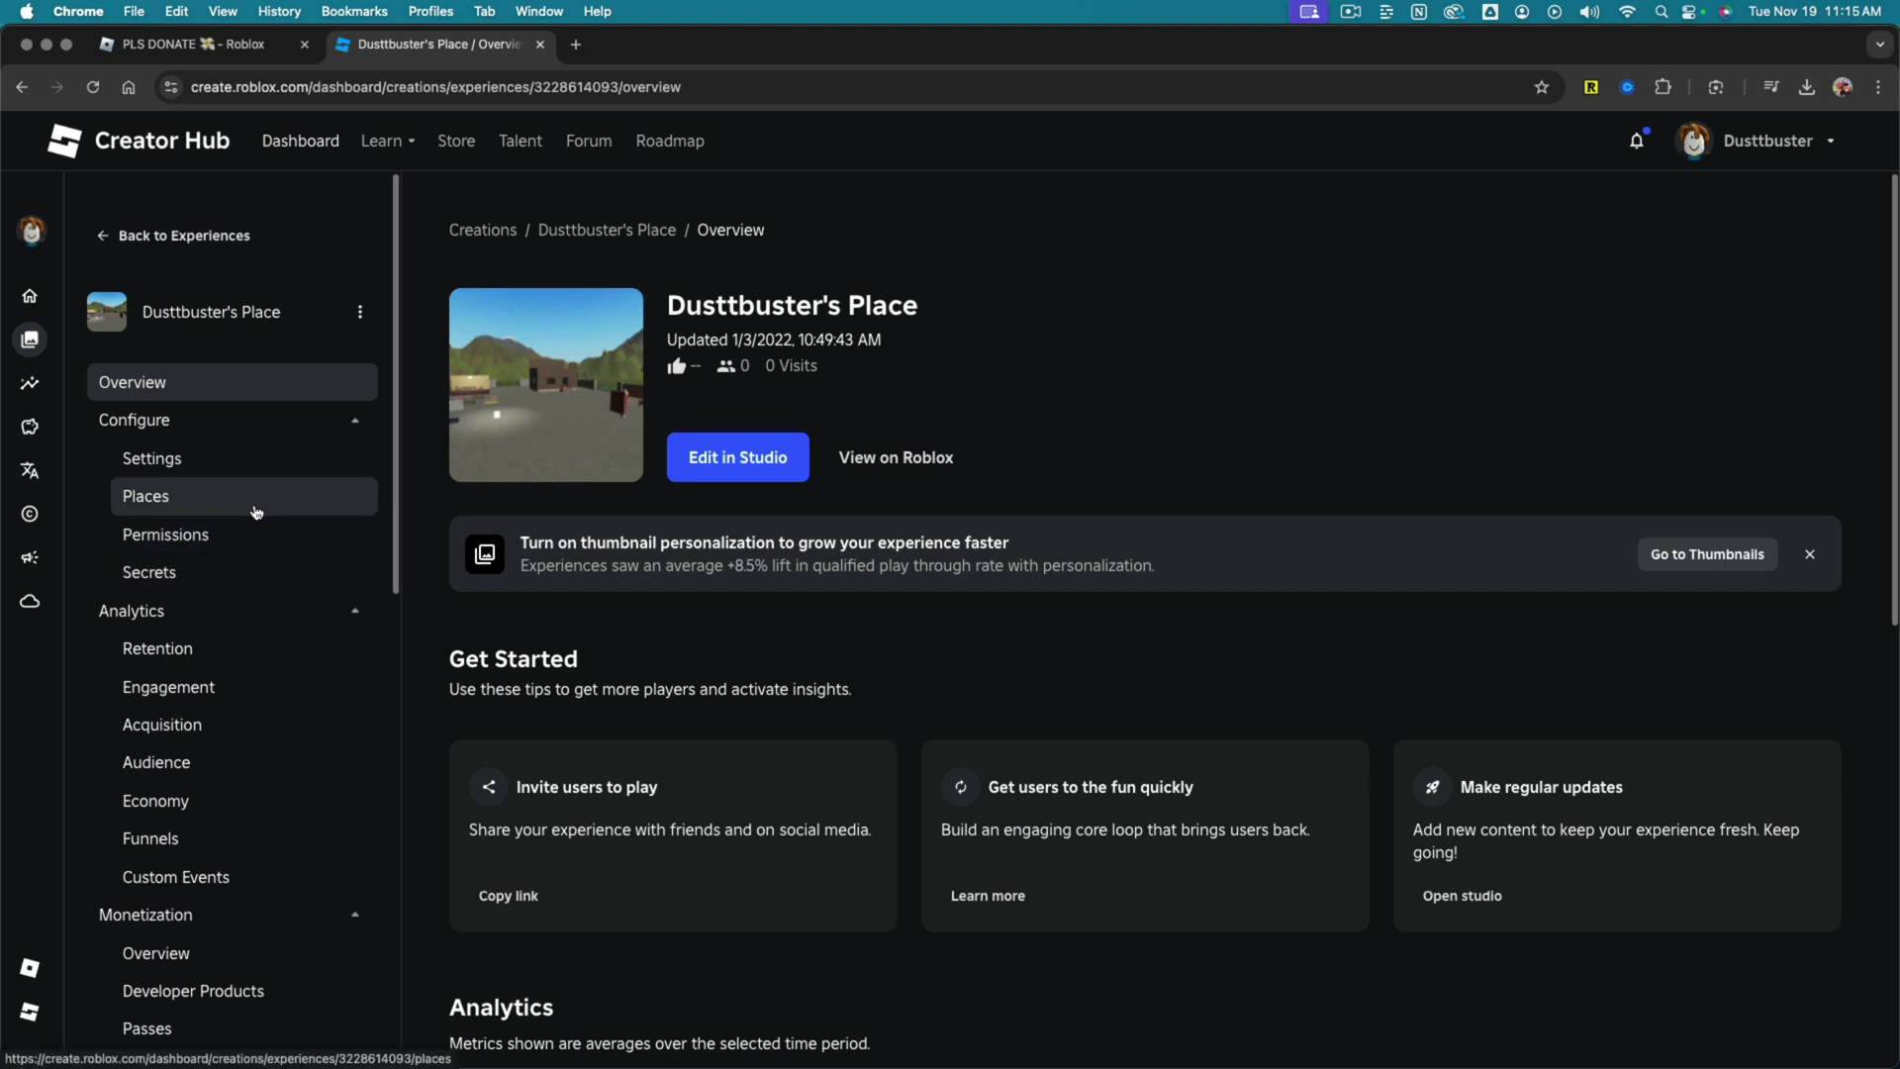
scroll(259, 495, "down", 5)
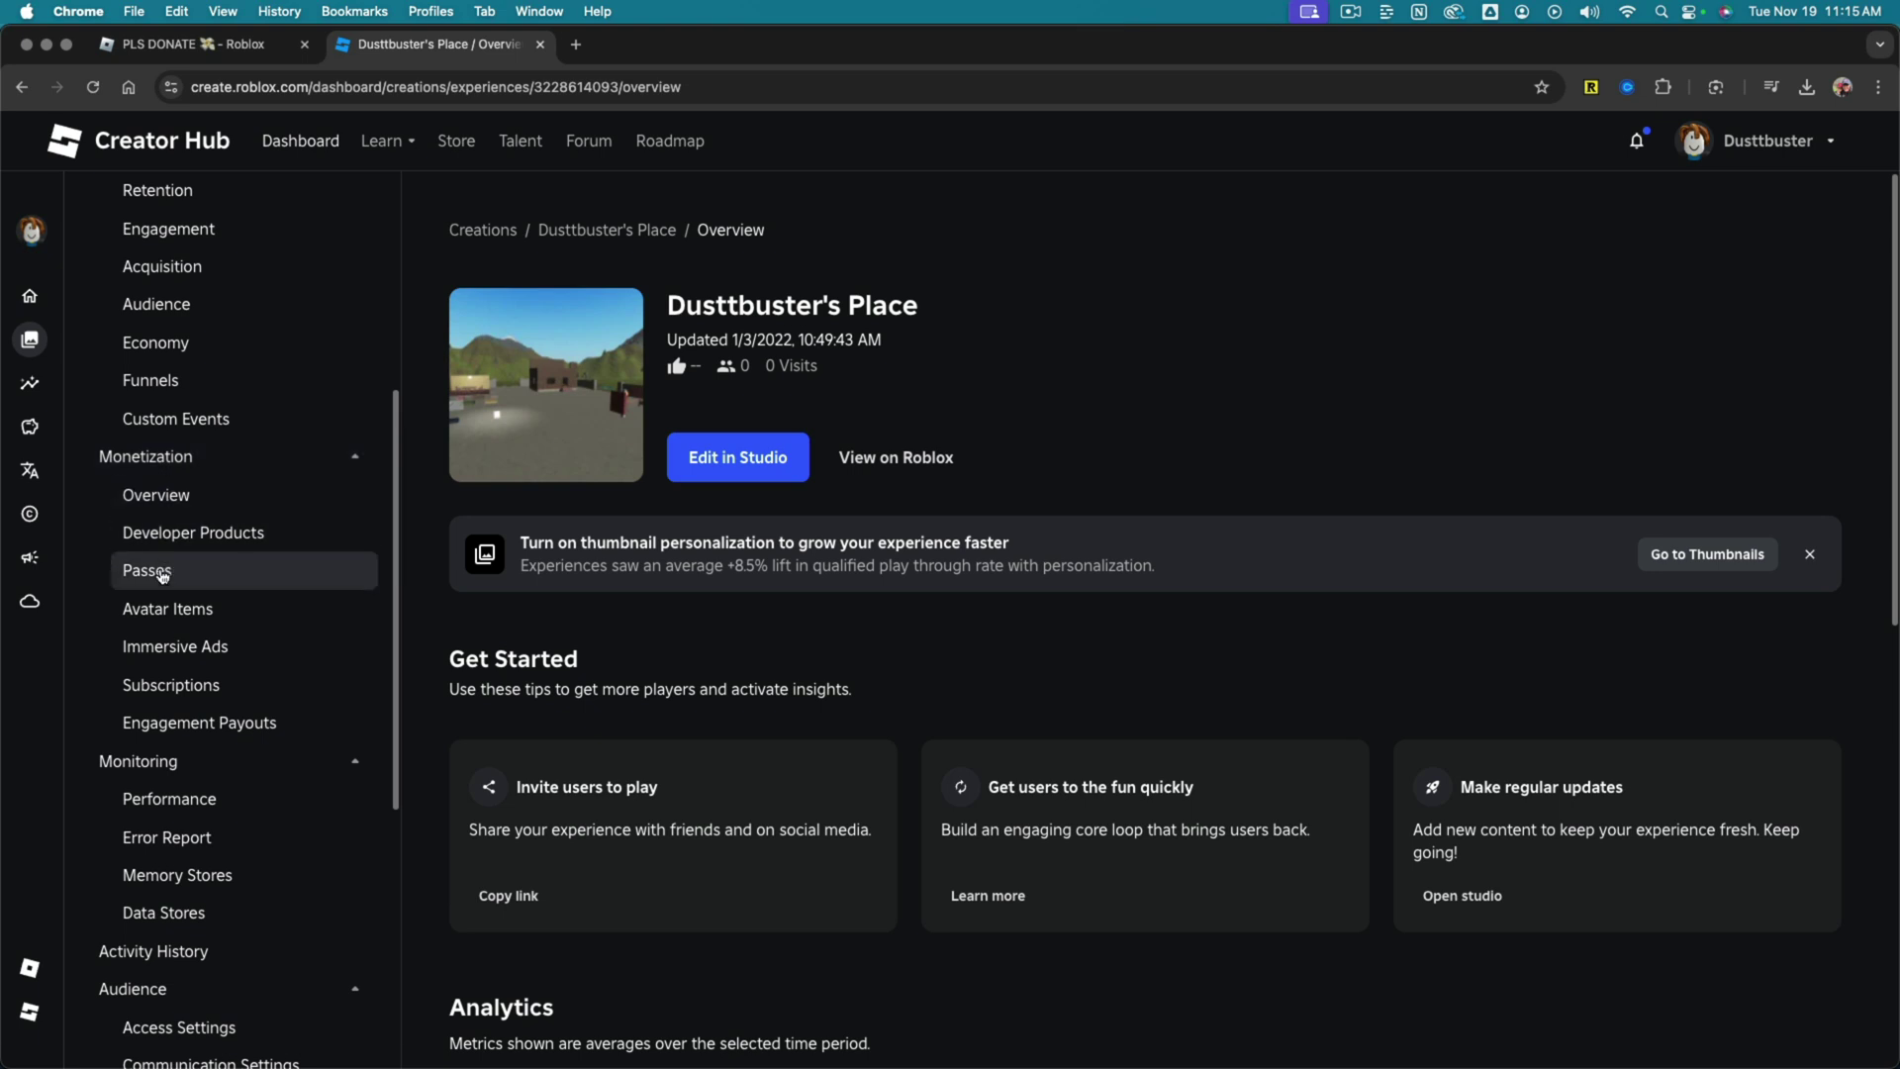
On the Passes page, create a new pass named 'Please Donate 2'
left_click(158, 574)
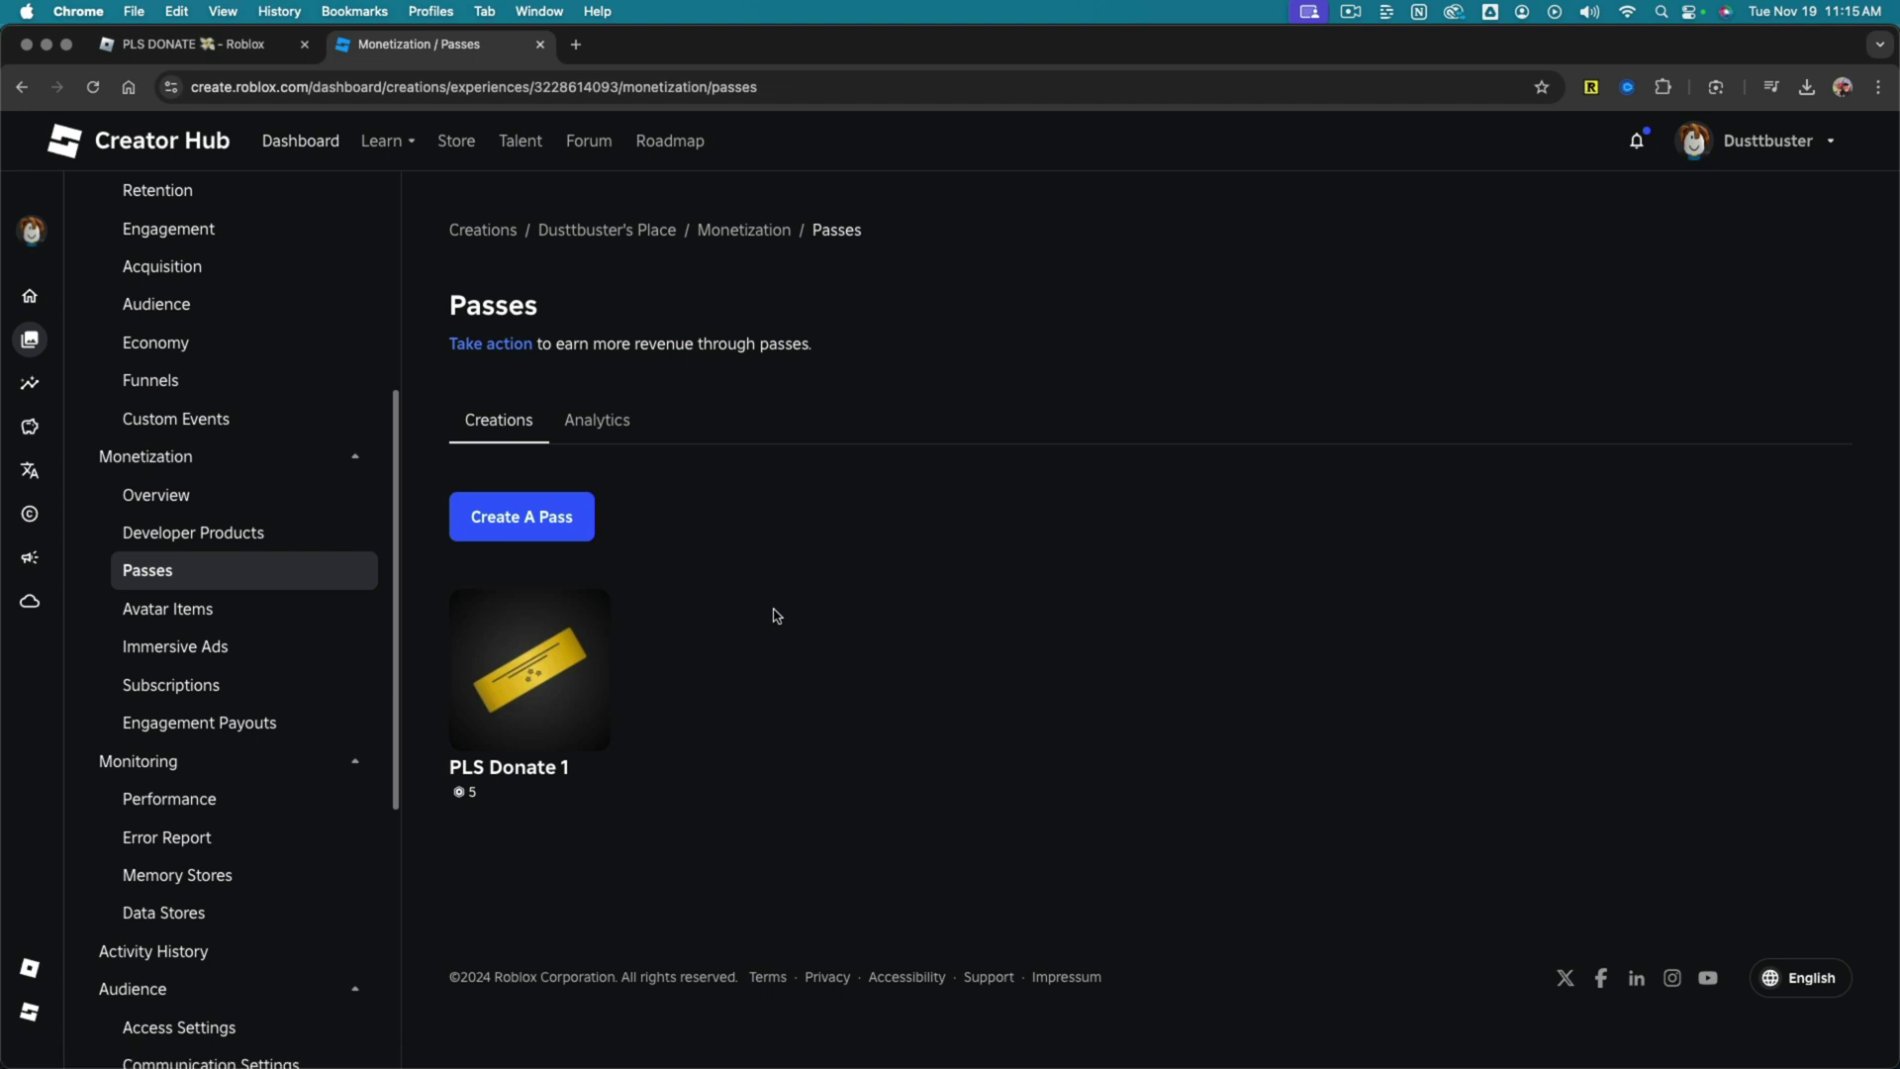
left_click(534, 527)
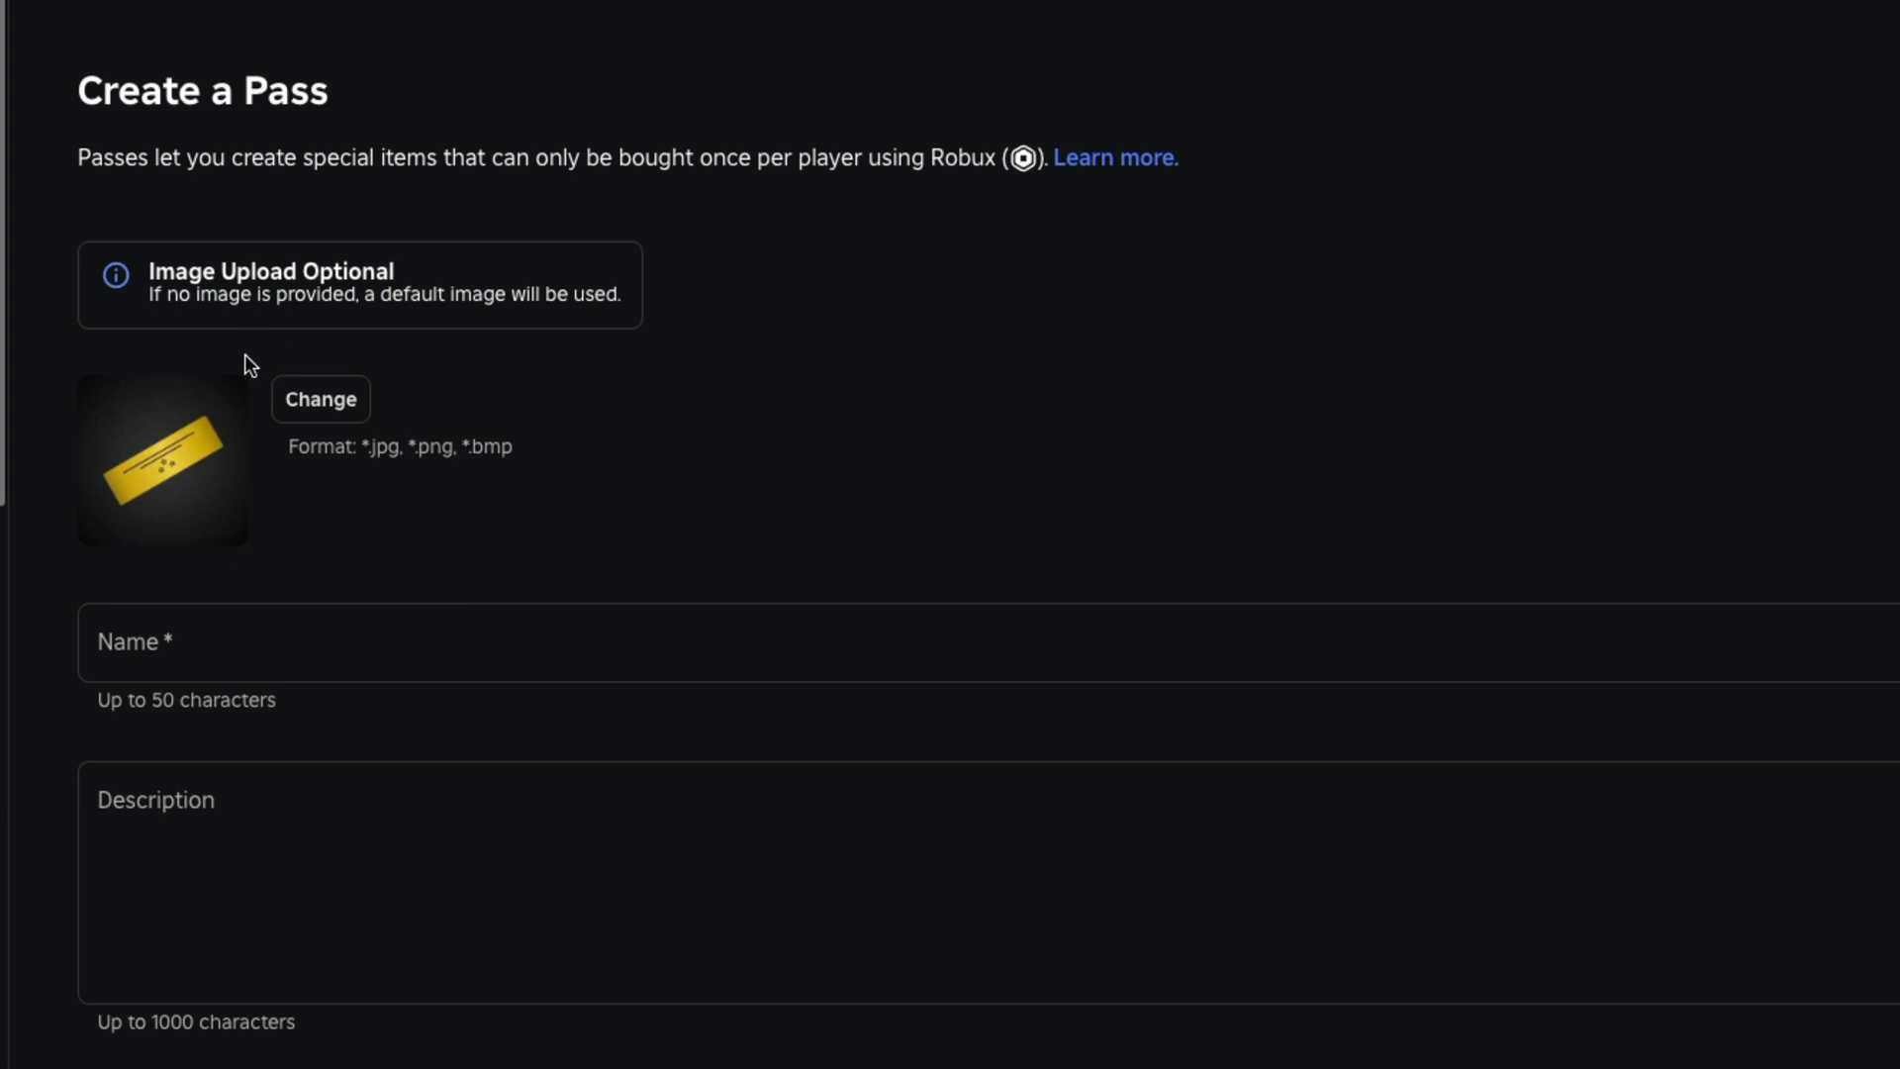
left_click(220, 659)
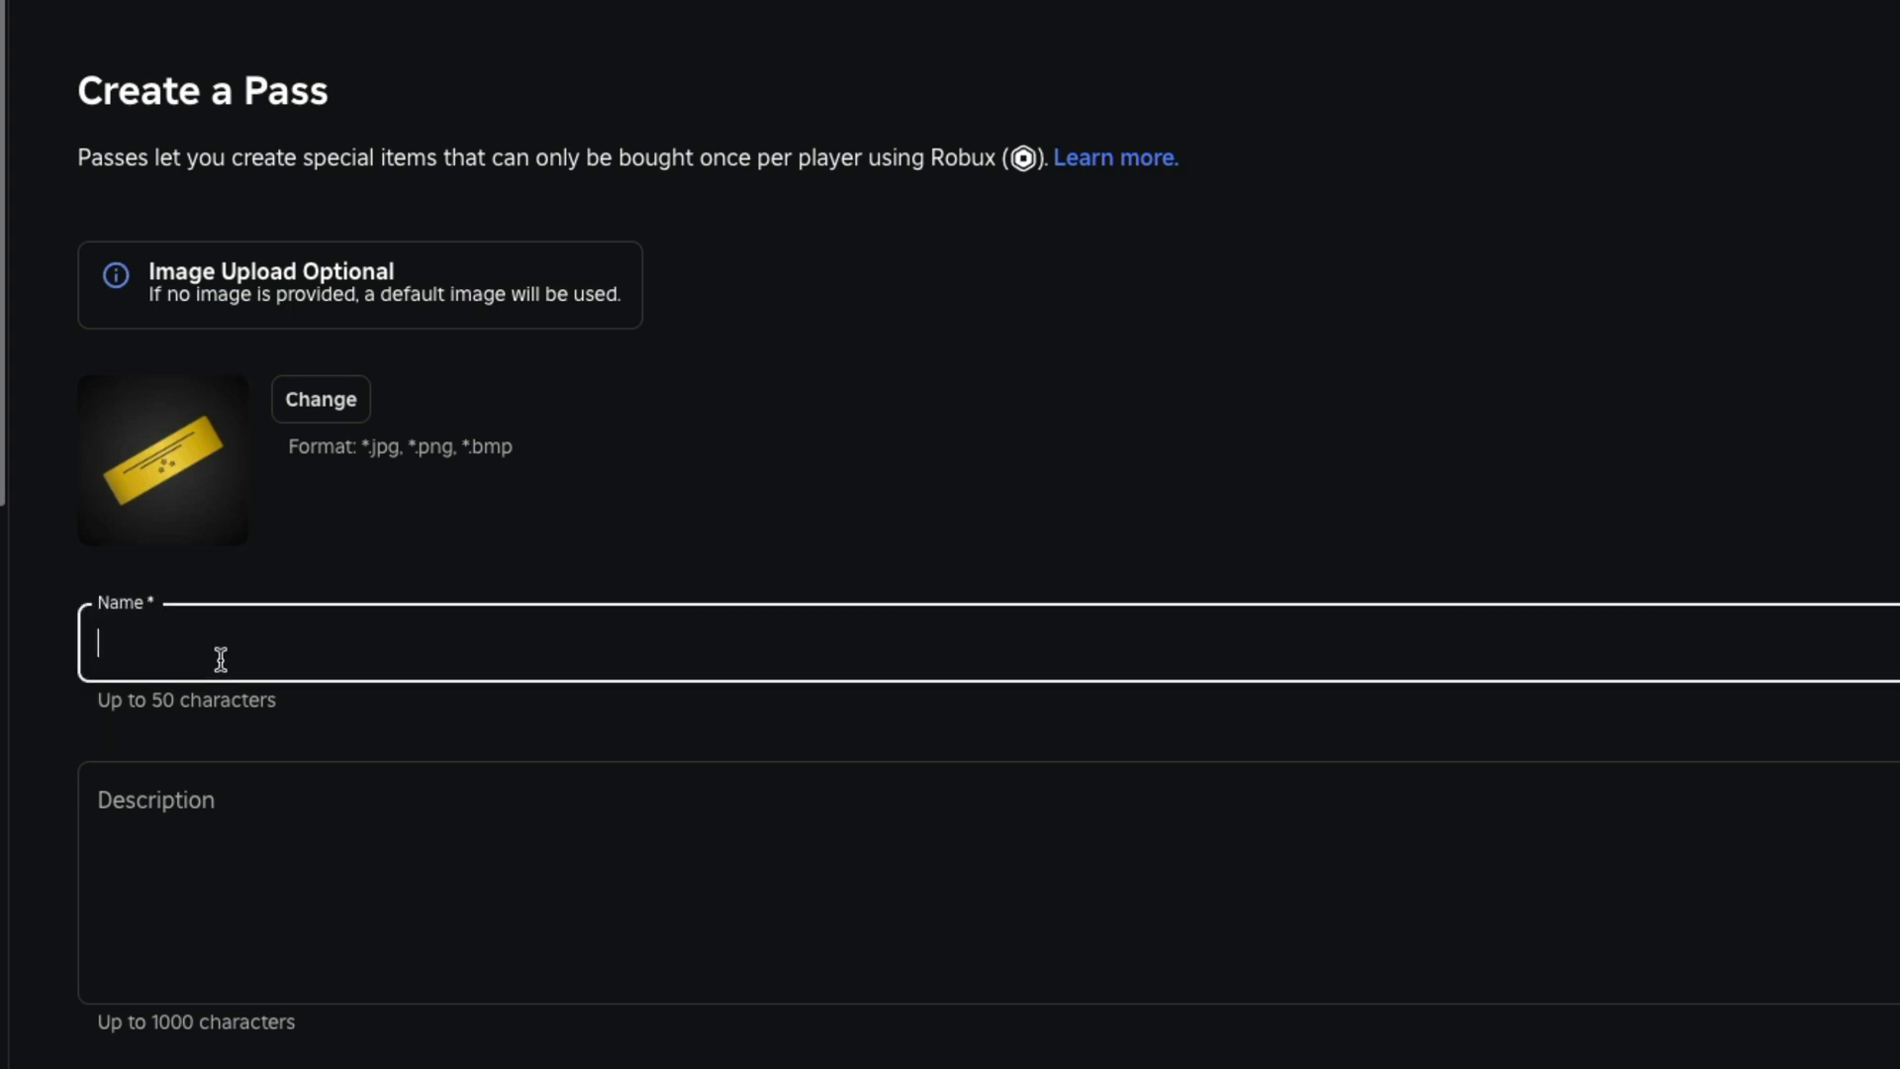
type("P")
type("lease Donate 2")
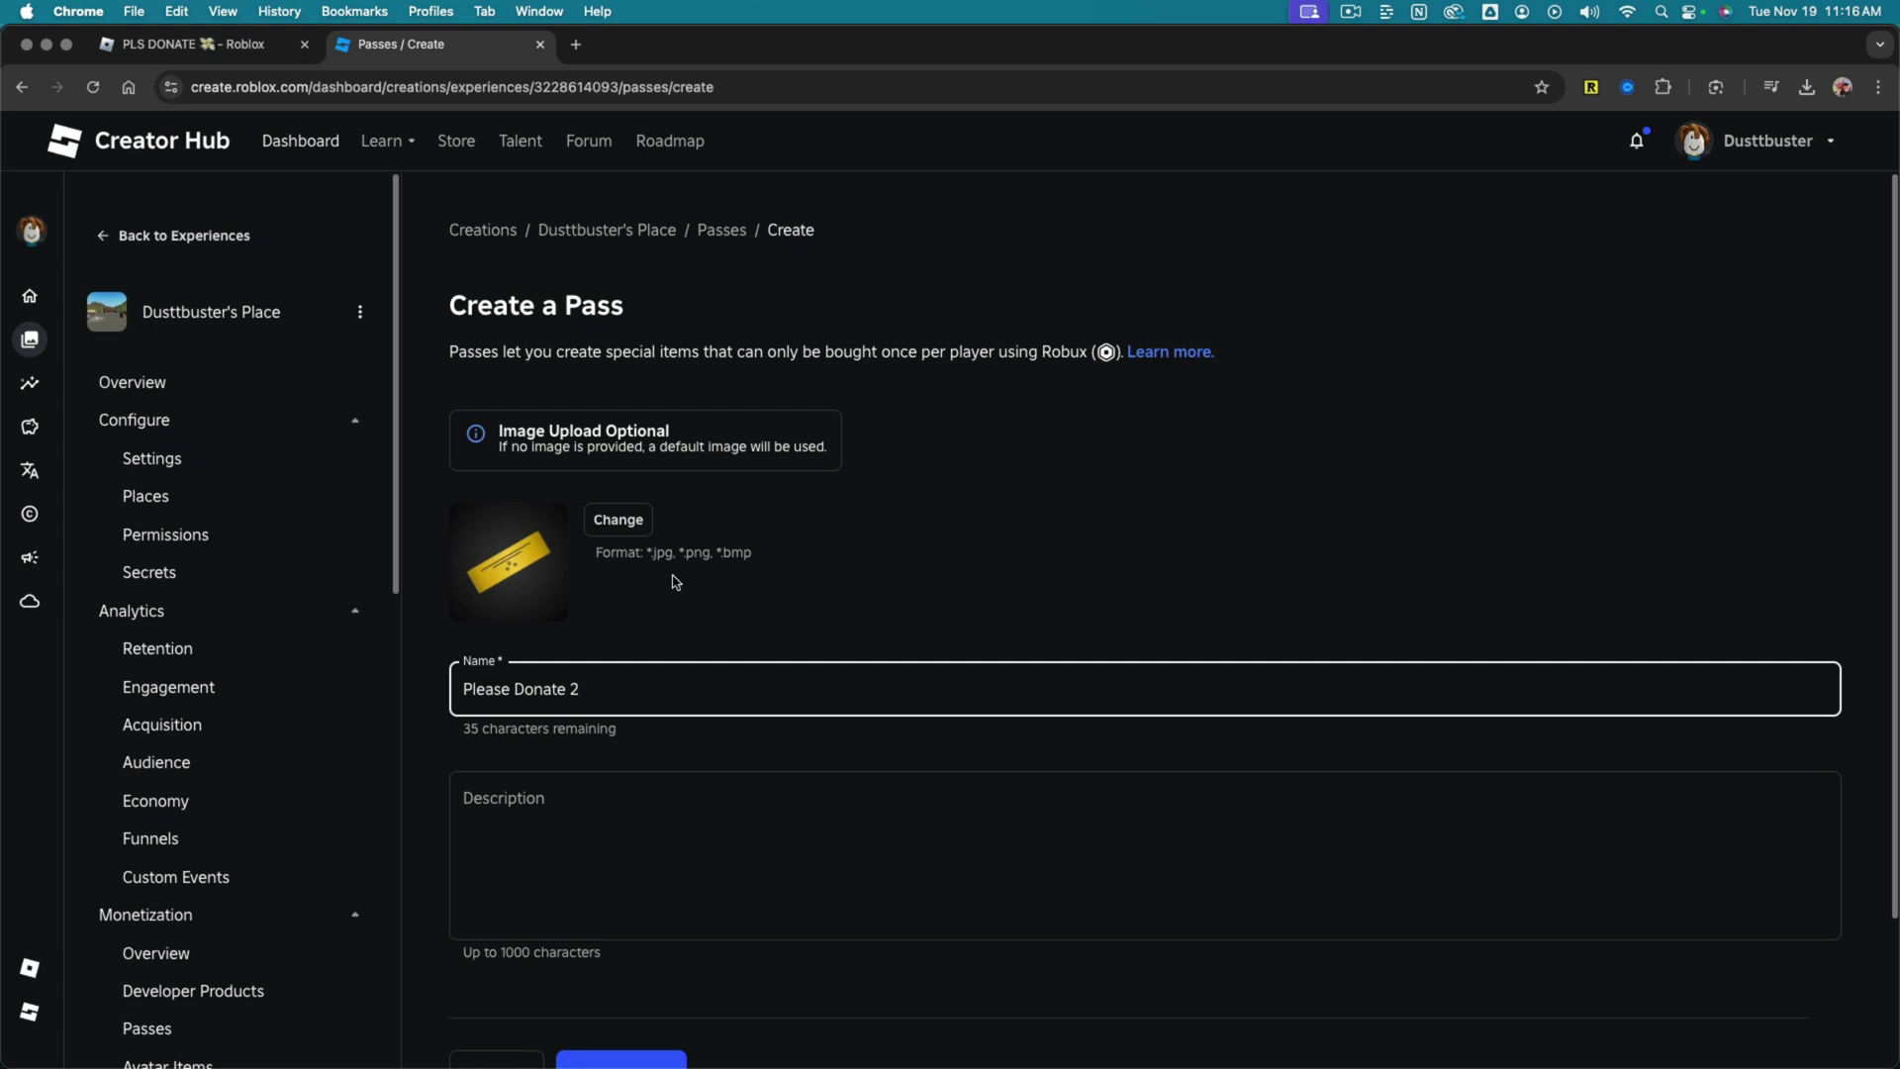
left_click(588, 856)
scroll(592, 853, "down", 3)
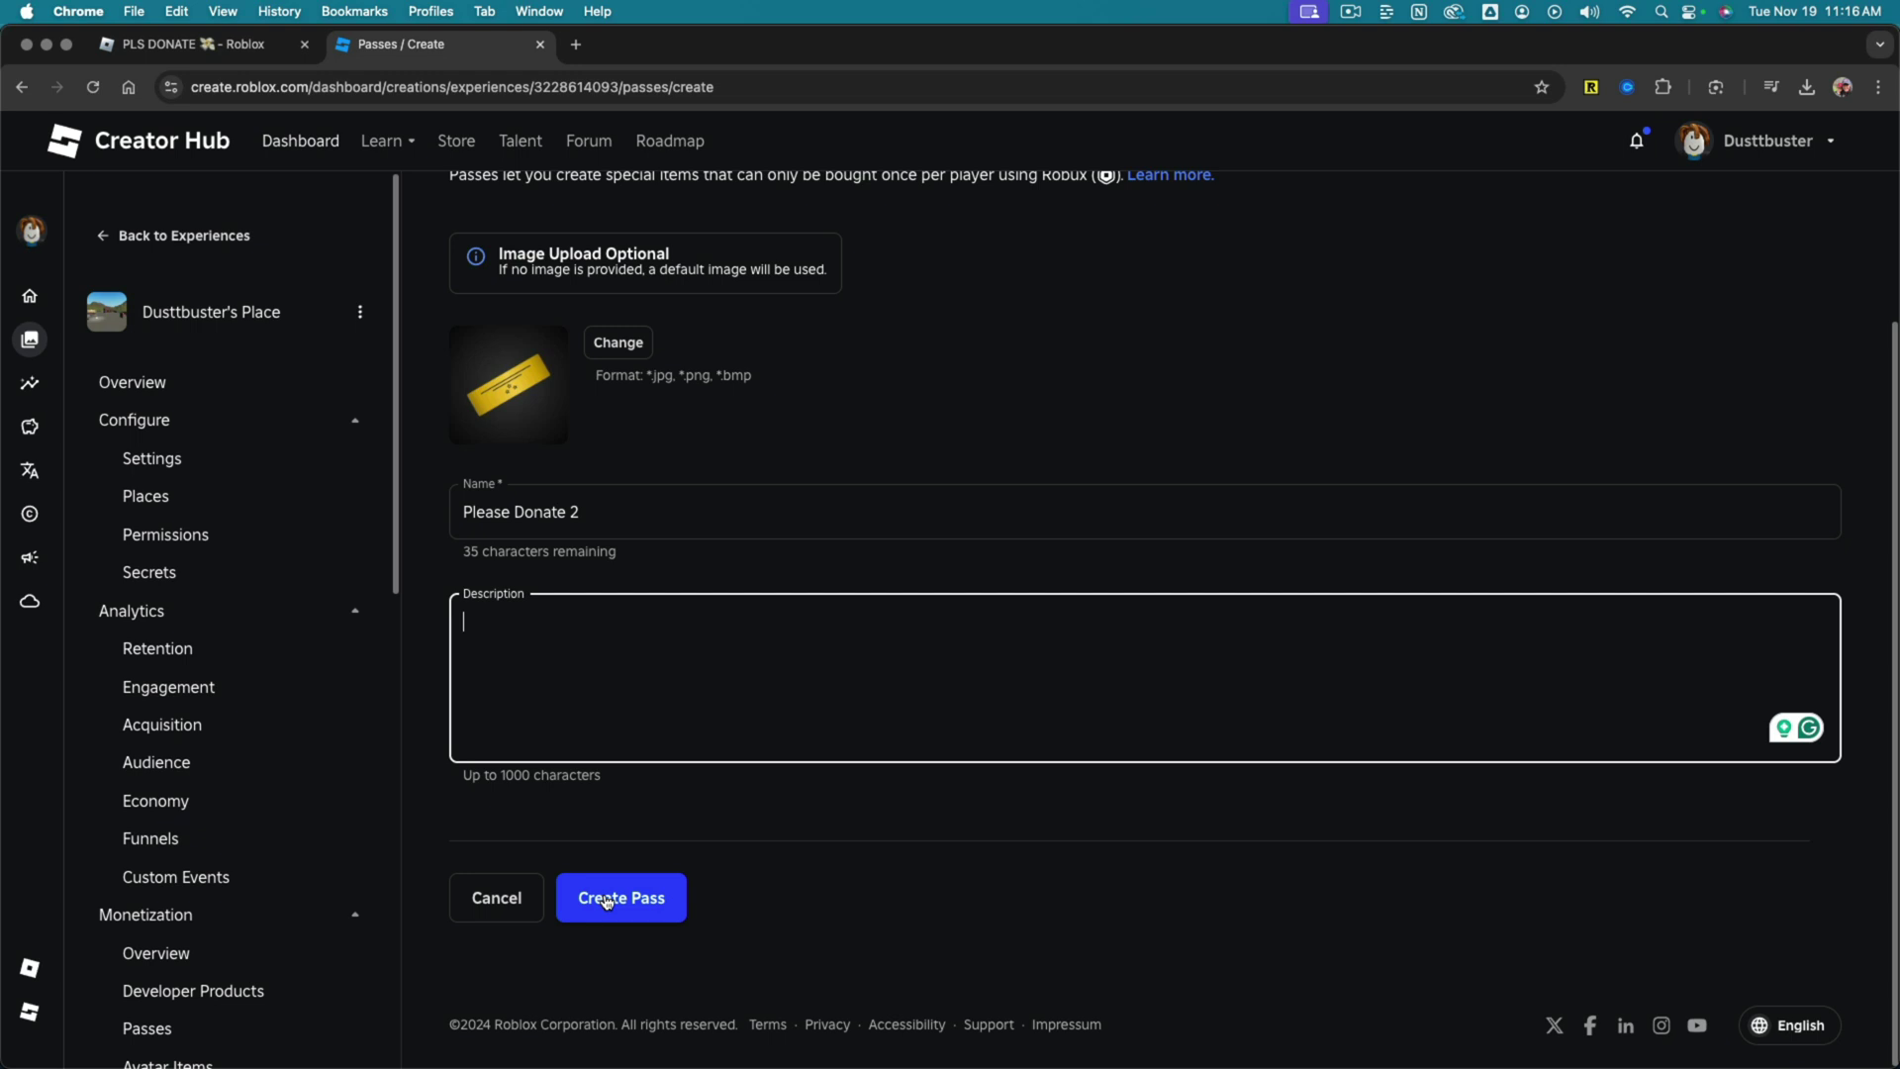
left_click(607, 909)
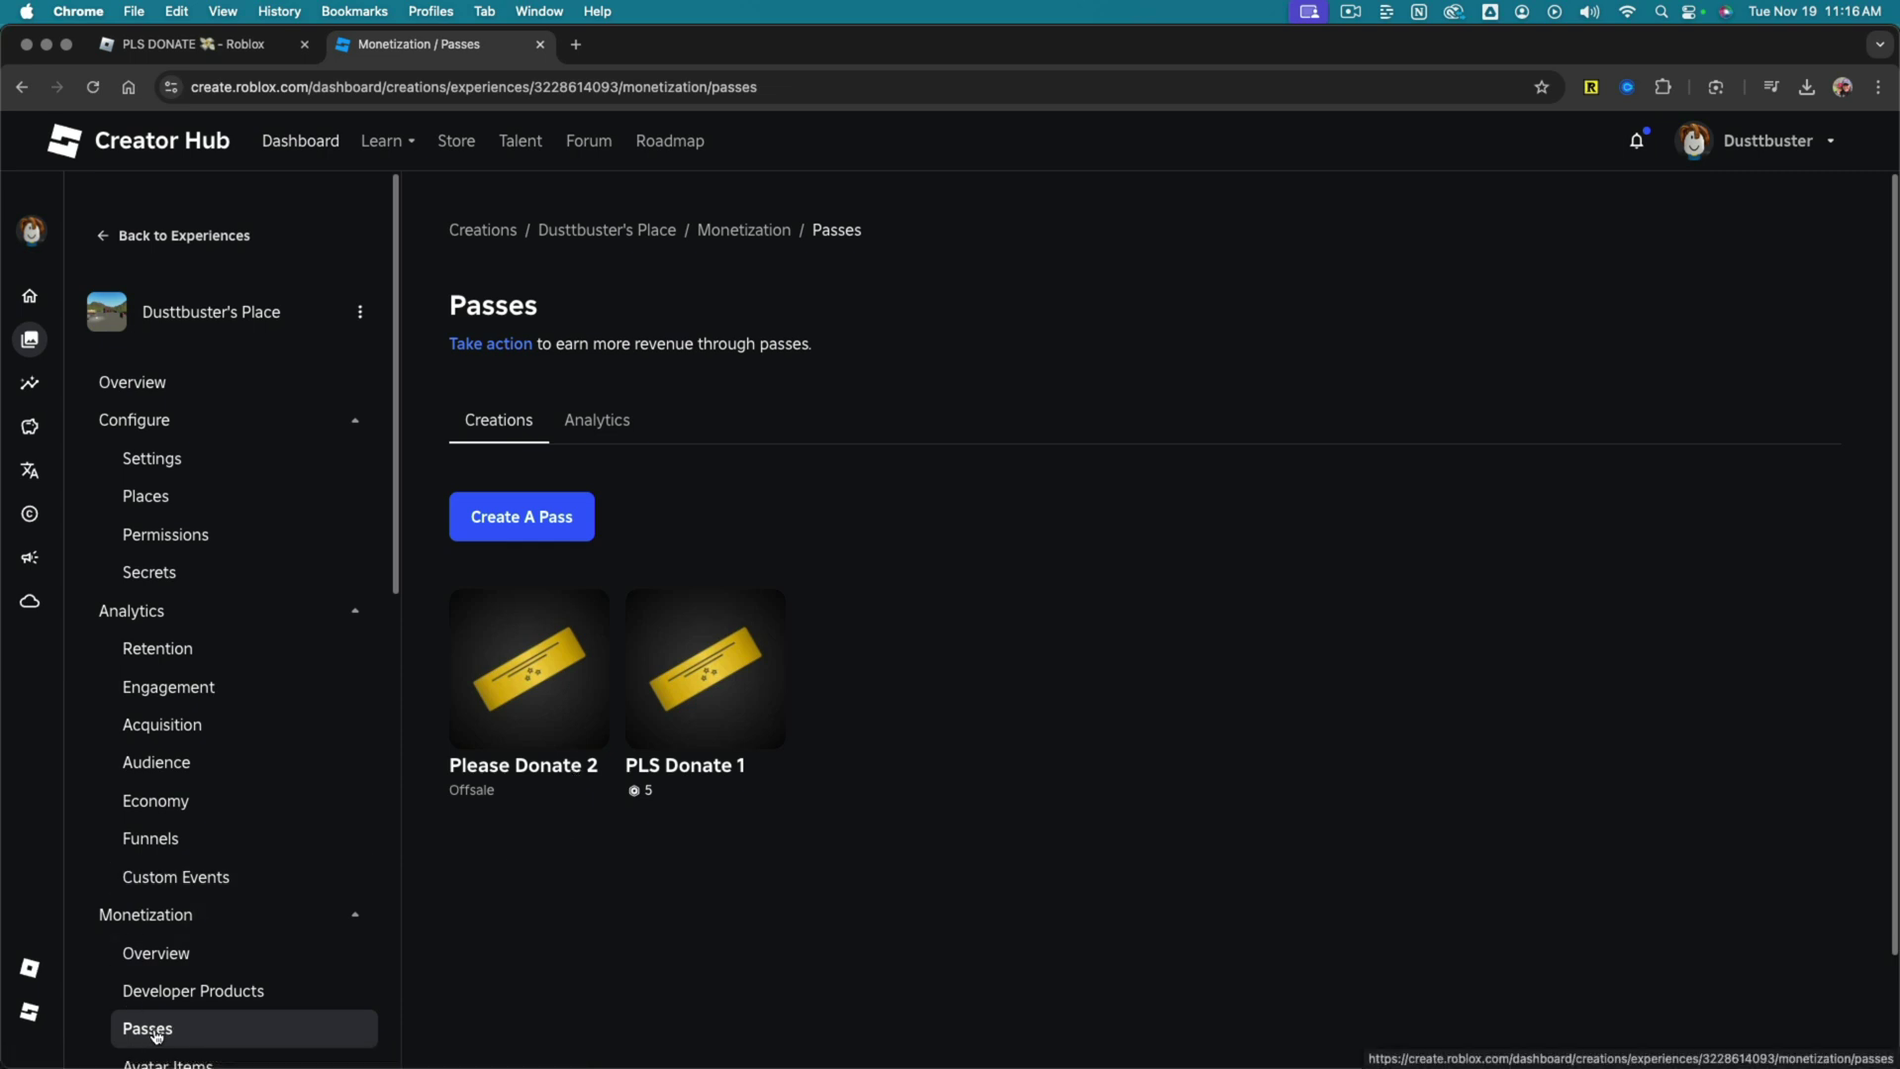
Open the Please Donate 2 pass from the Passes list
left_click(535, 693)
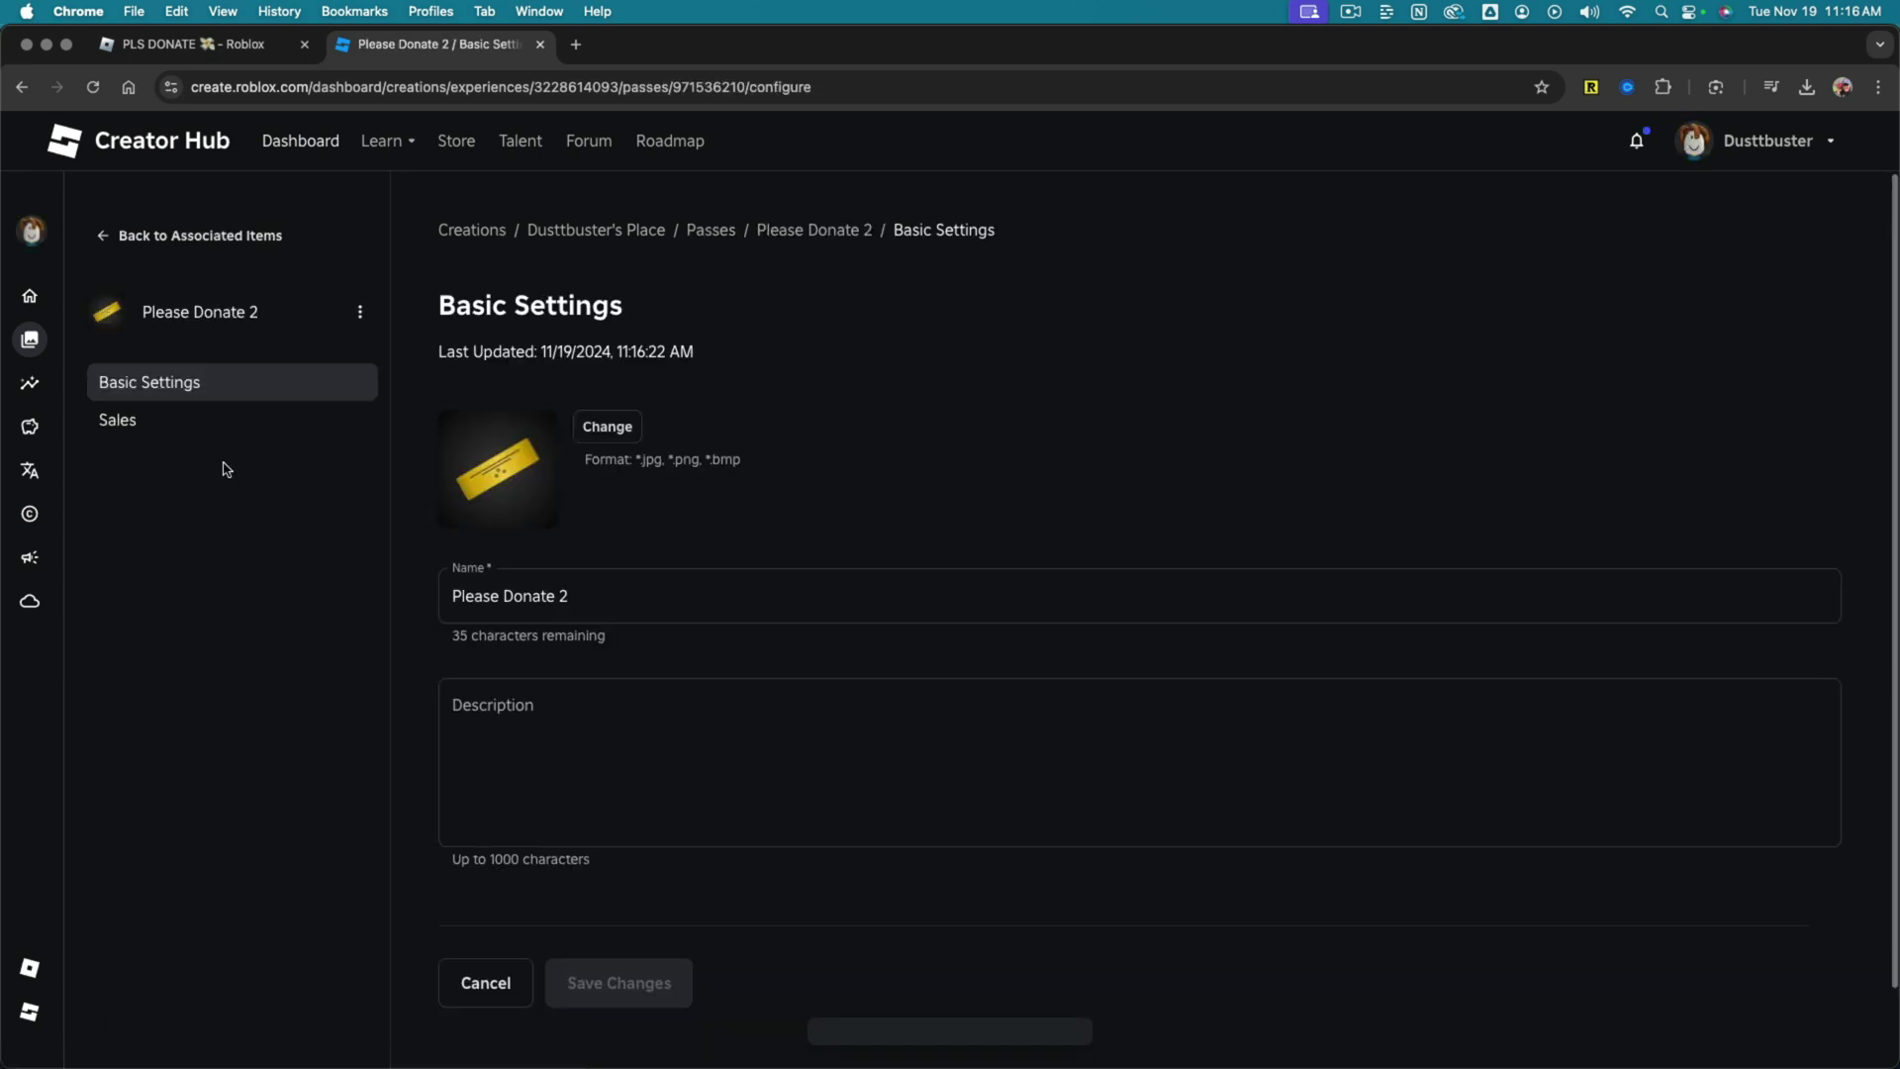
Put the Please Donate 2 pass on sale for 150 Robux and save the change
left_click(153, 428)
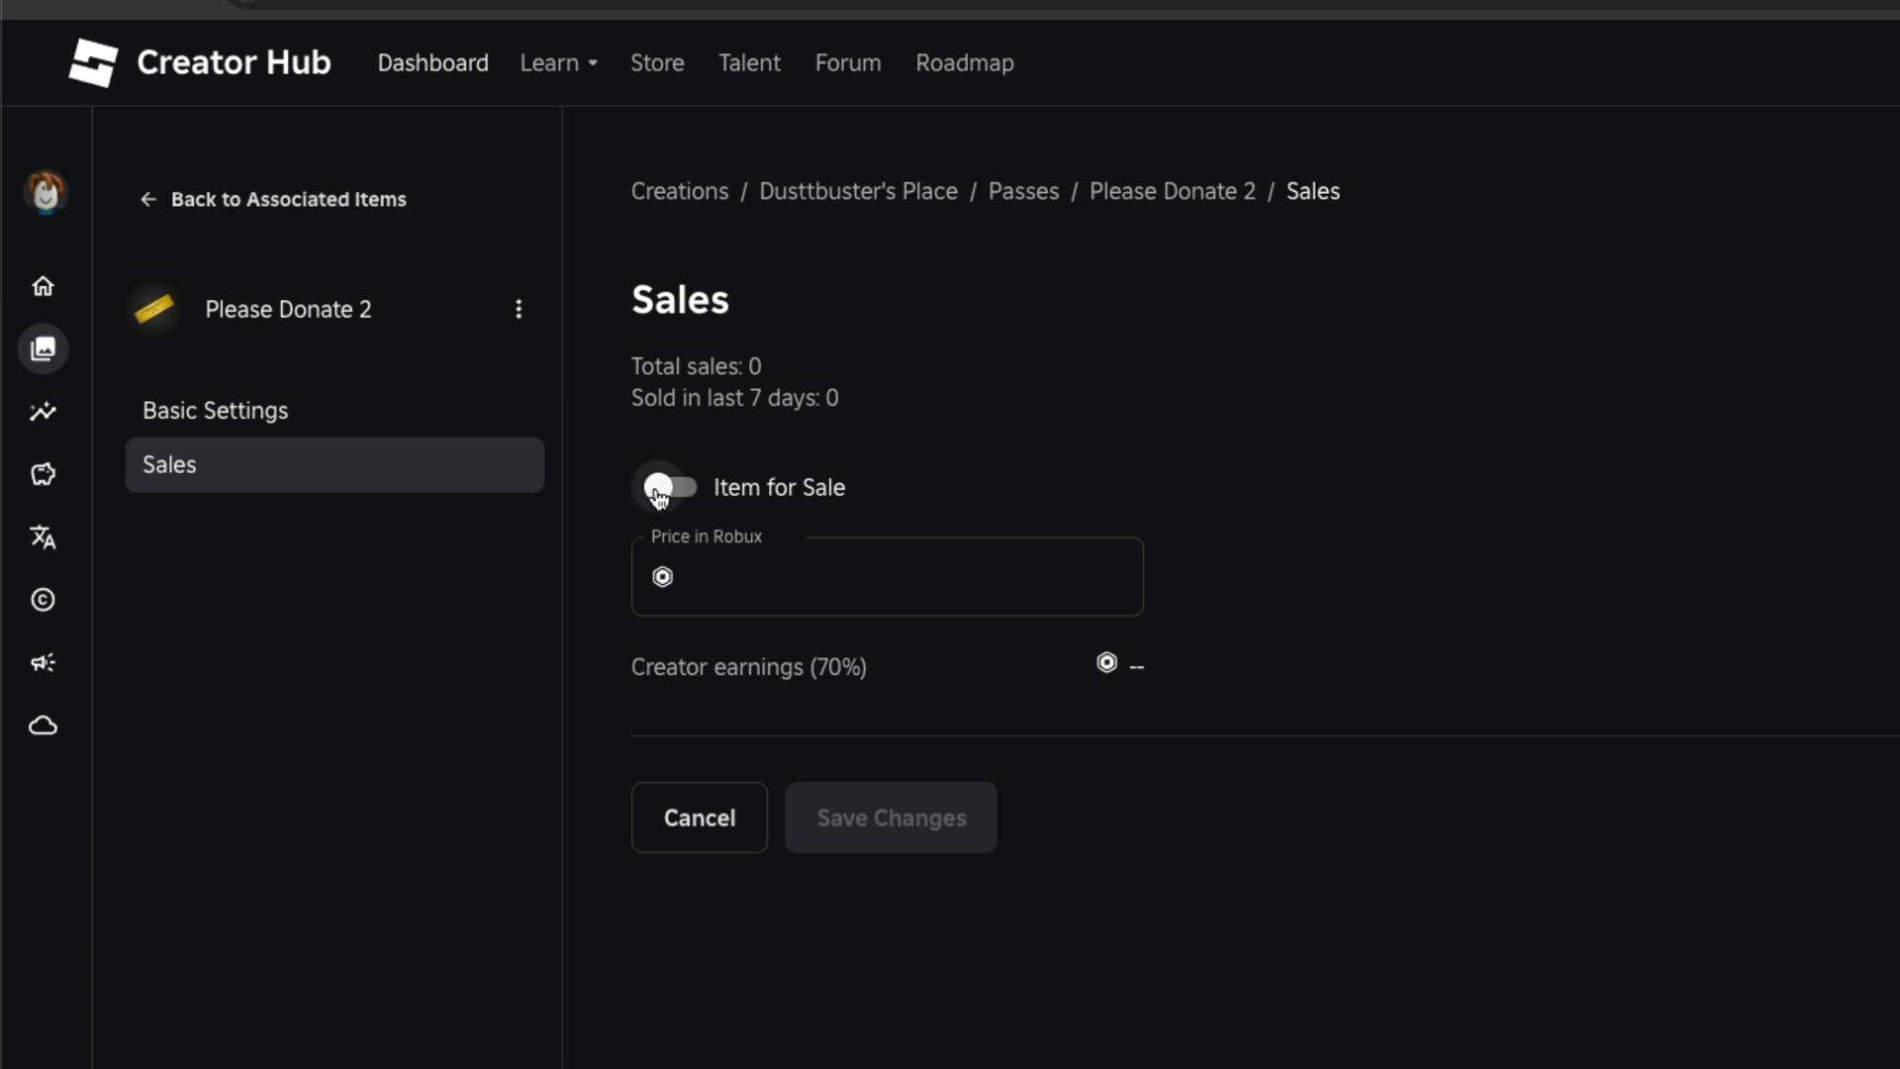
left_click(661, 487)
left_click(804, 586)
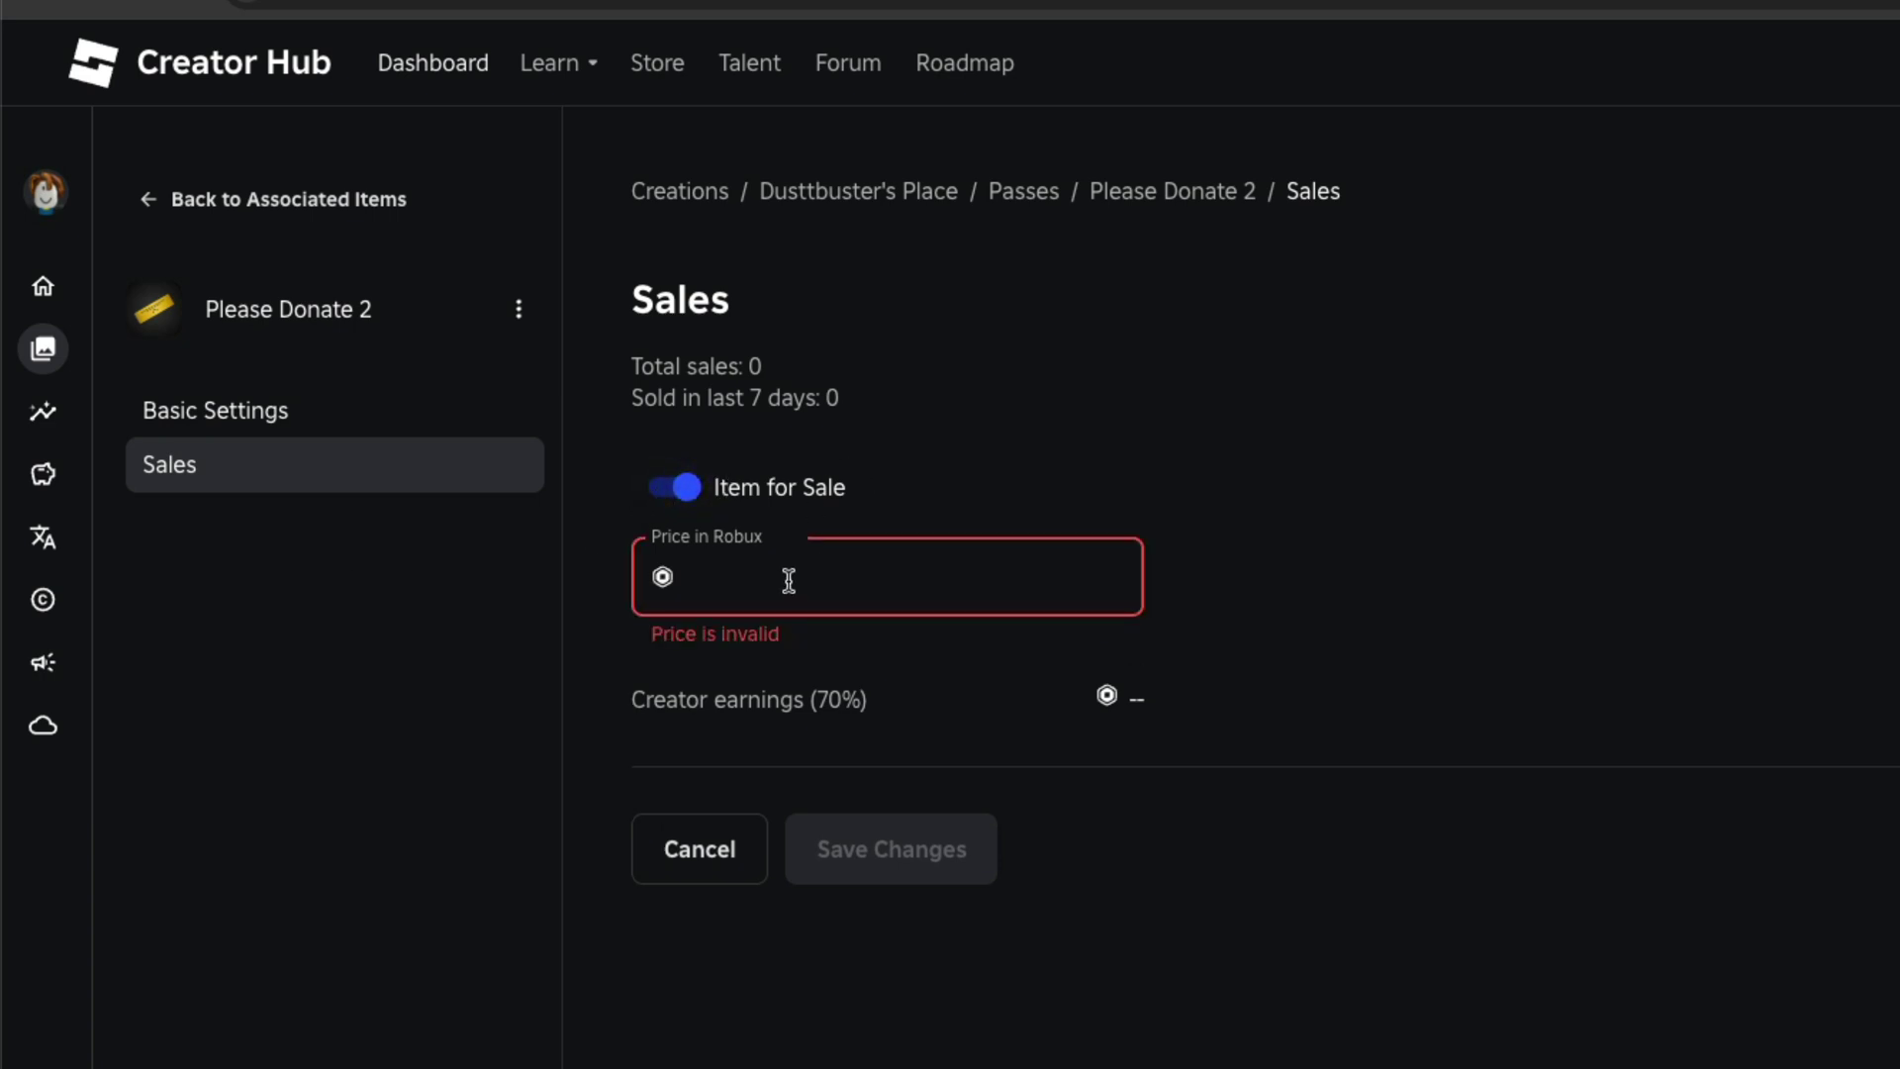
type("150")
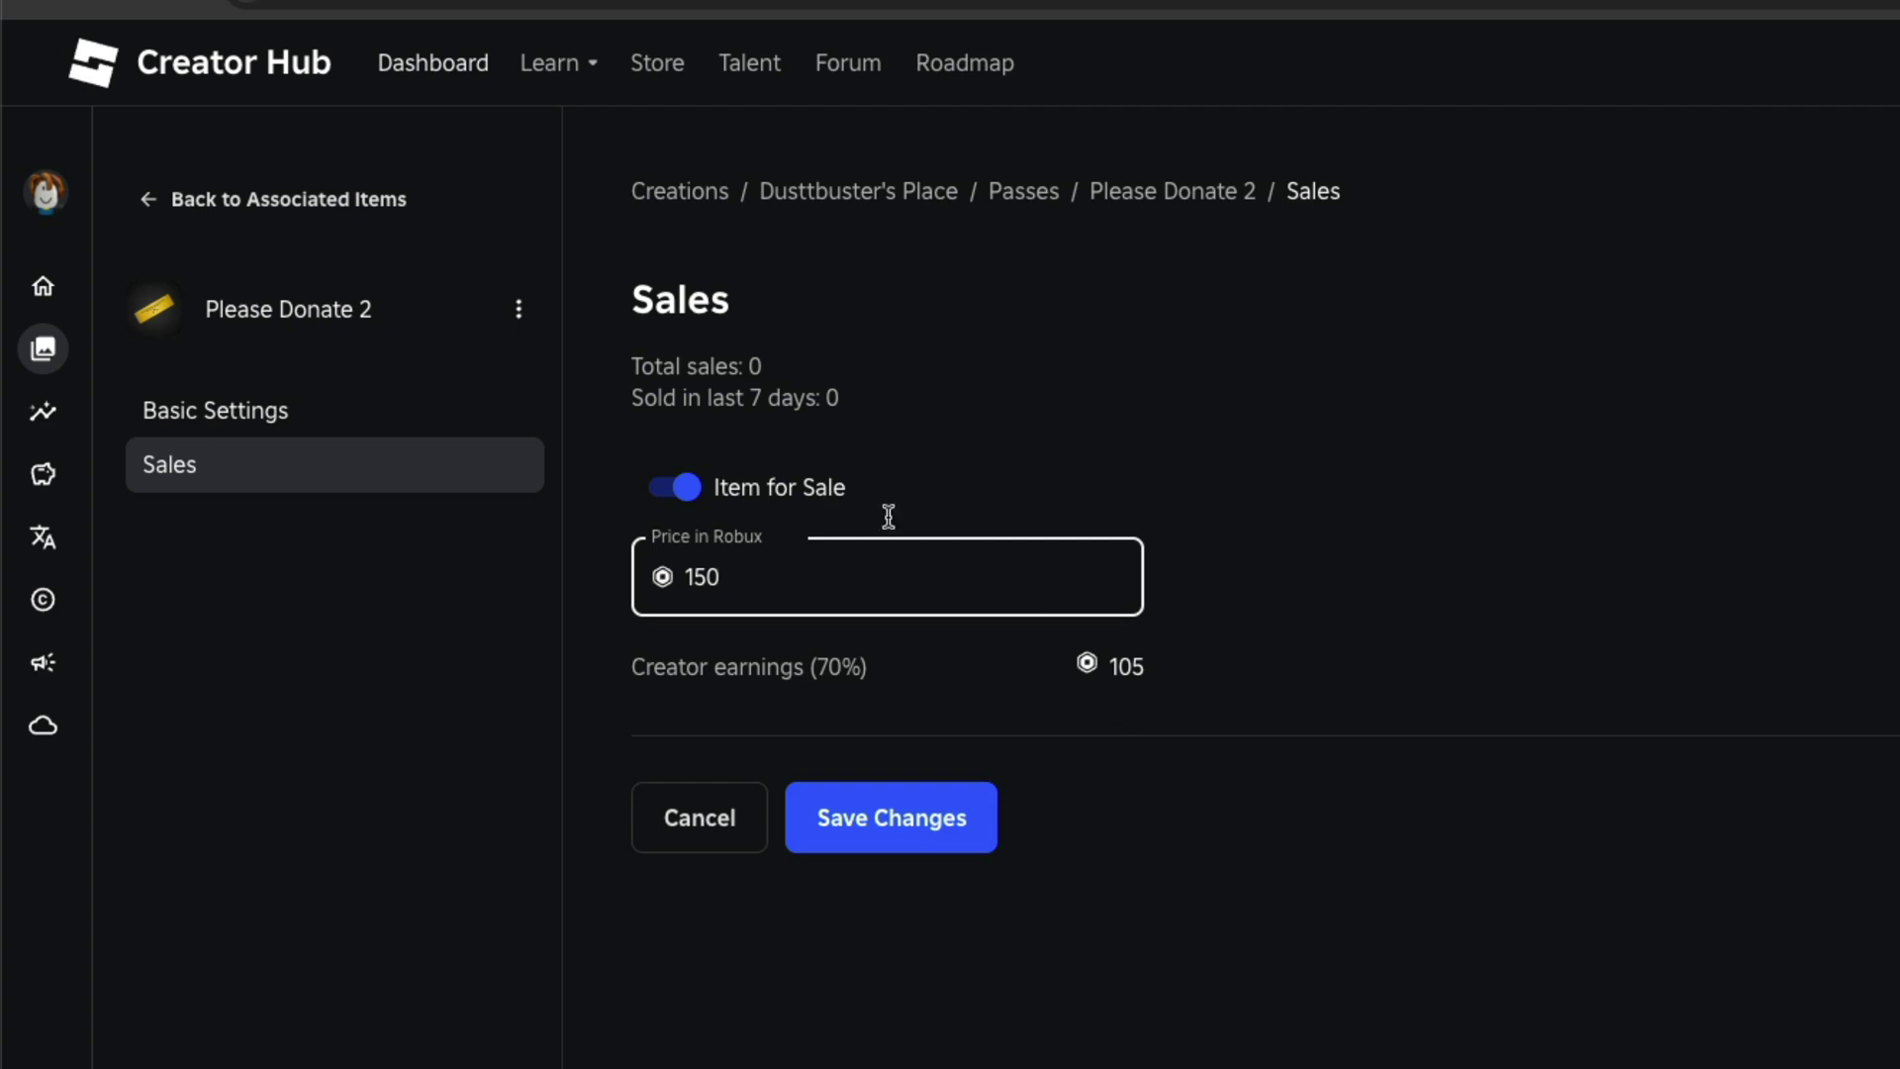
left_click(851, 826)
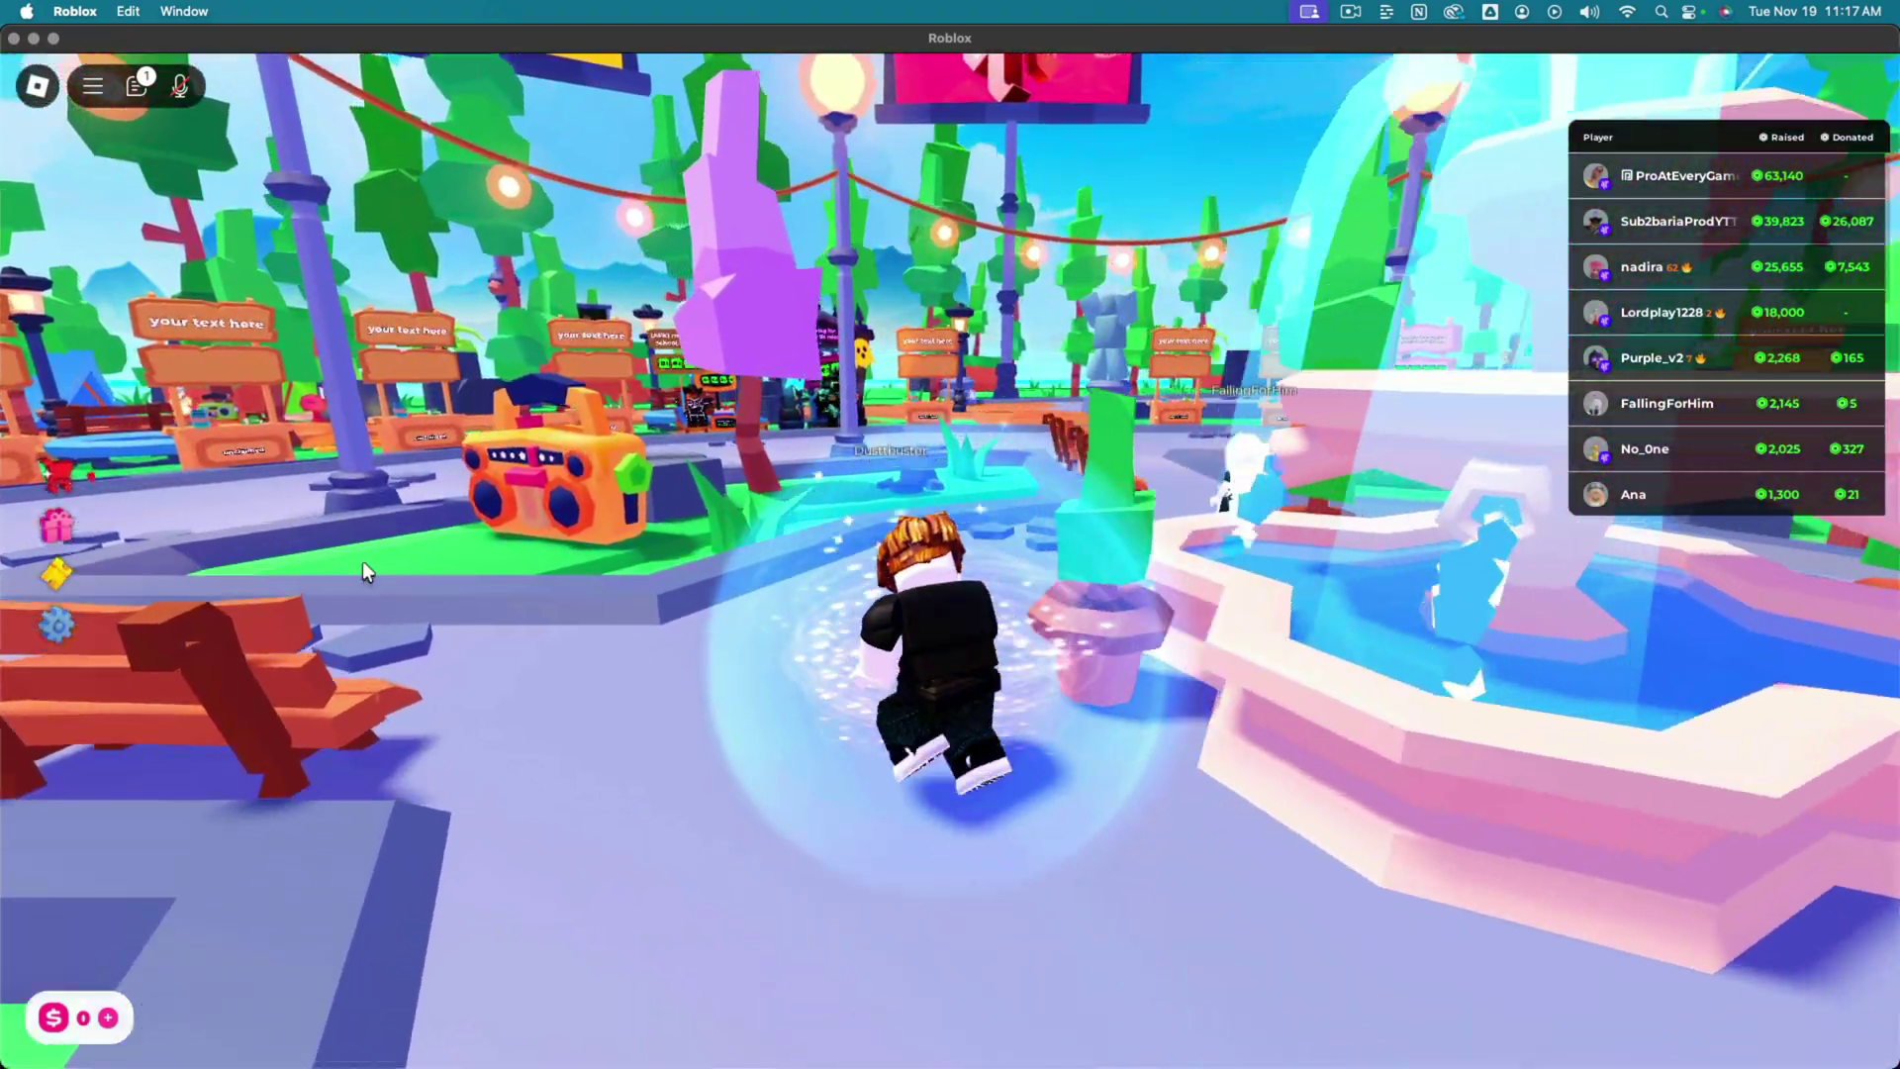
Walk across the plaza to an unclaimed PLS DONATE booth and claim the stand
key("w")
key("a")
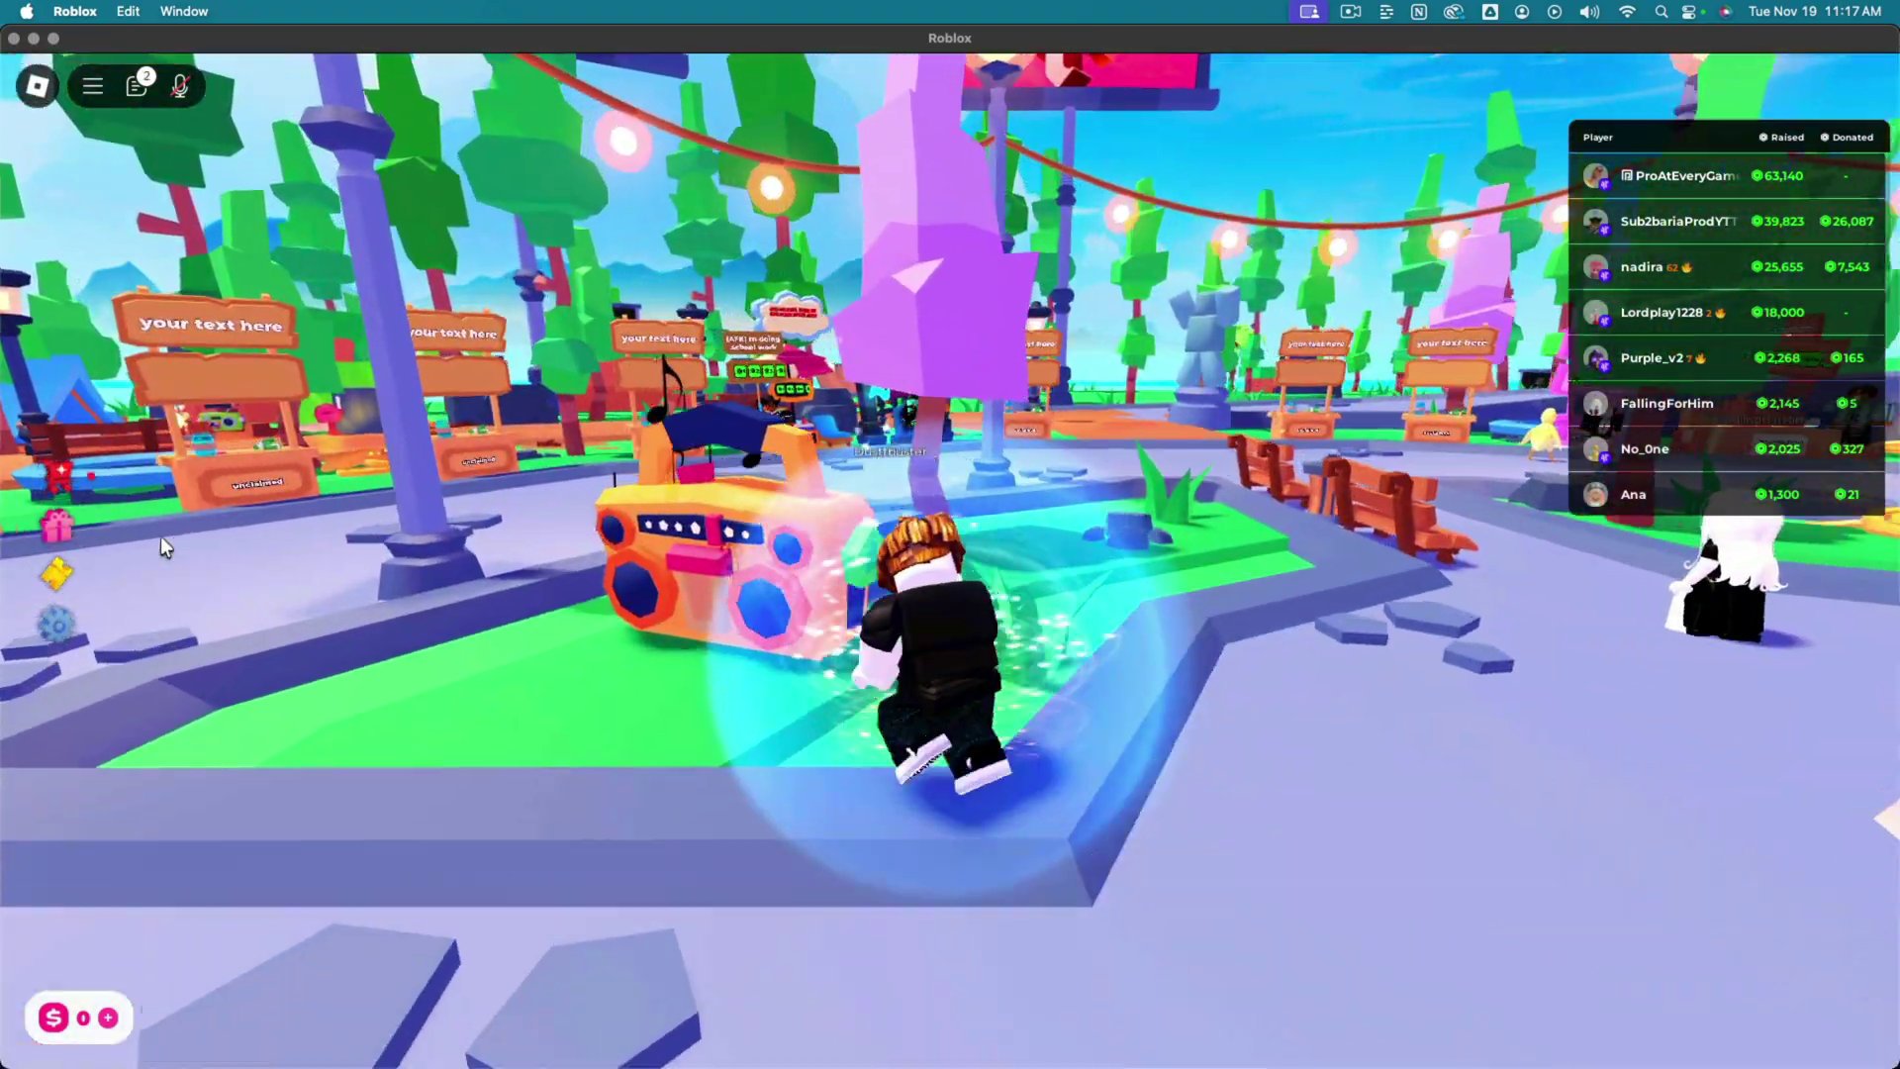
key("w")
key("a")
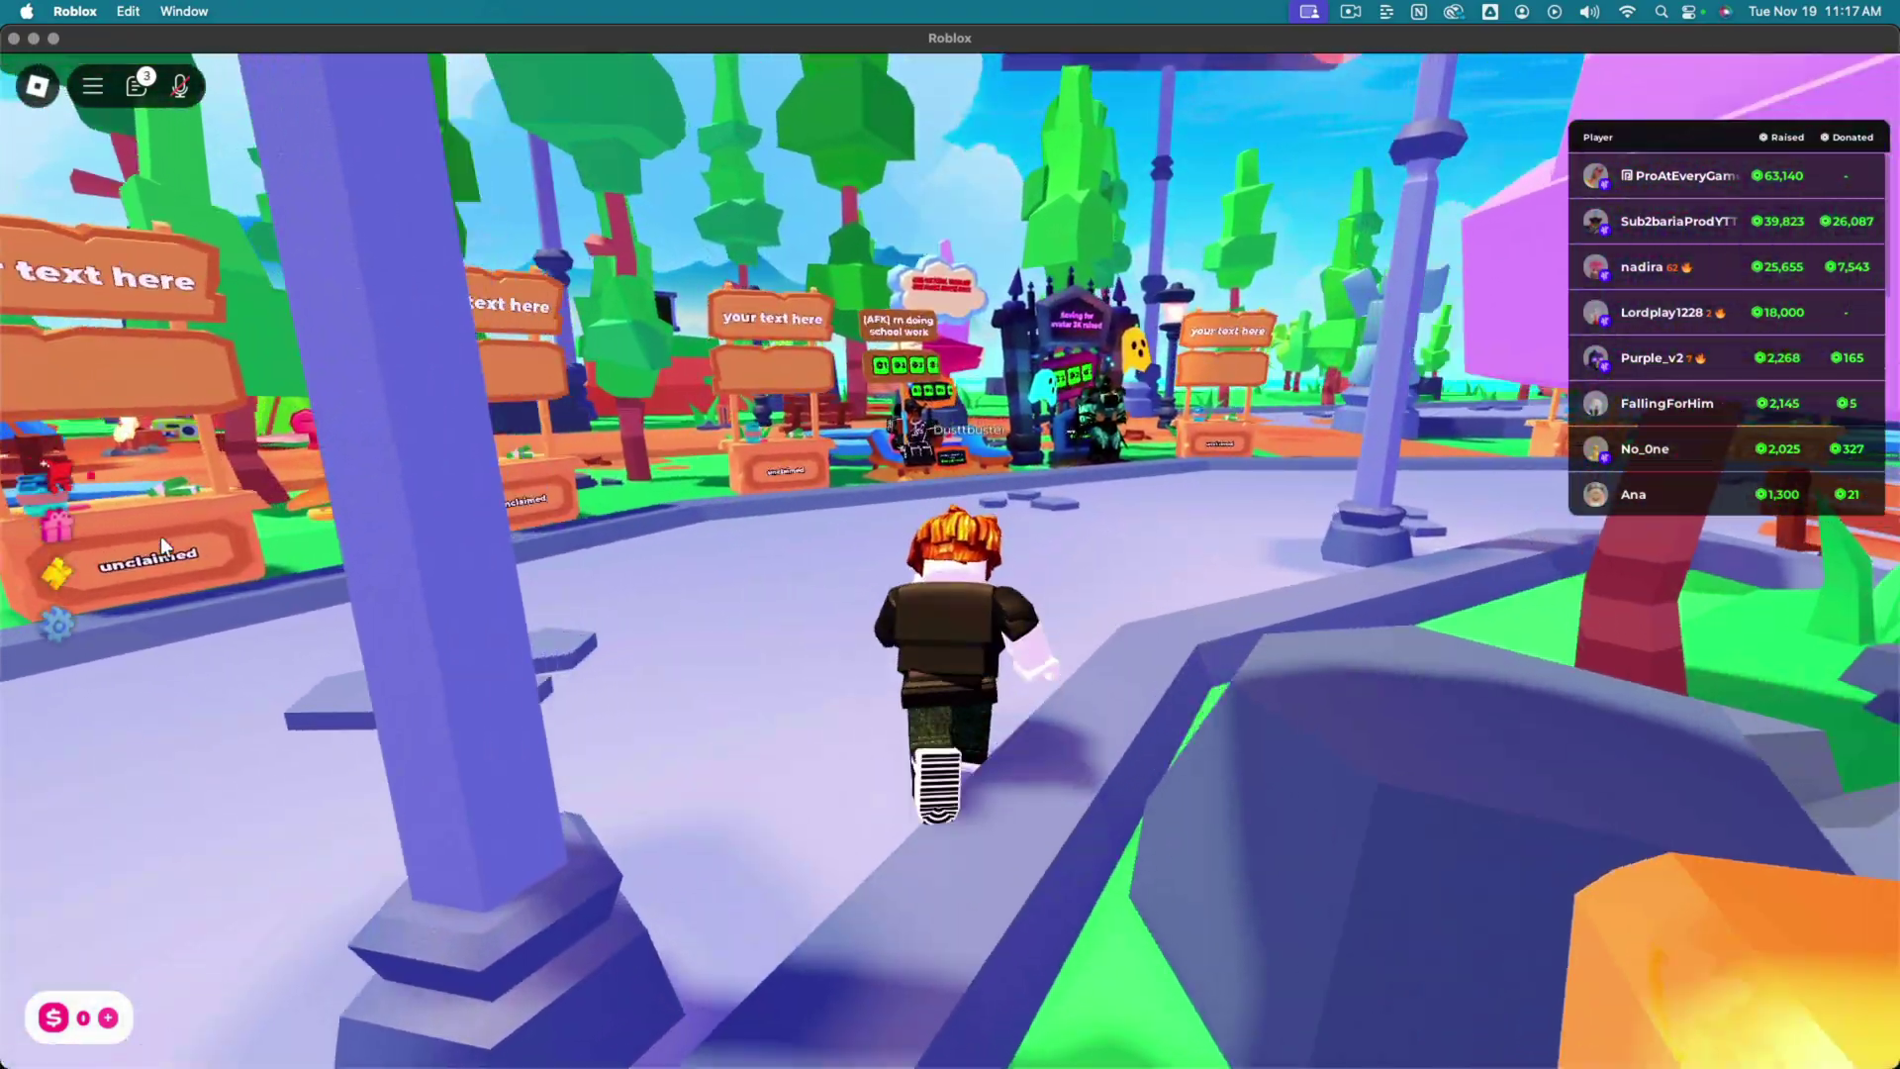
key("w")
key("a")
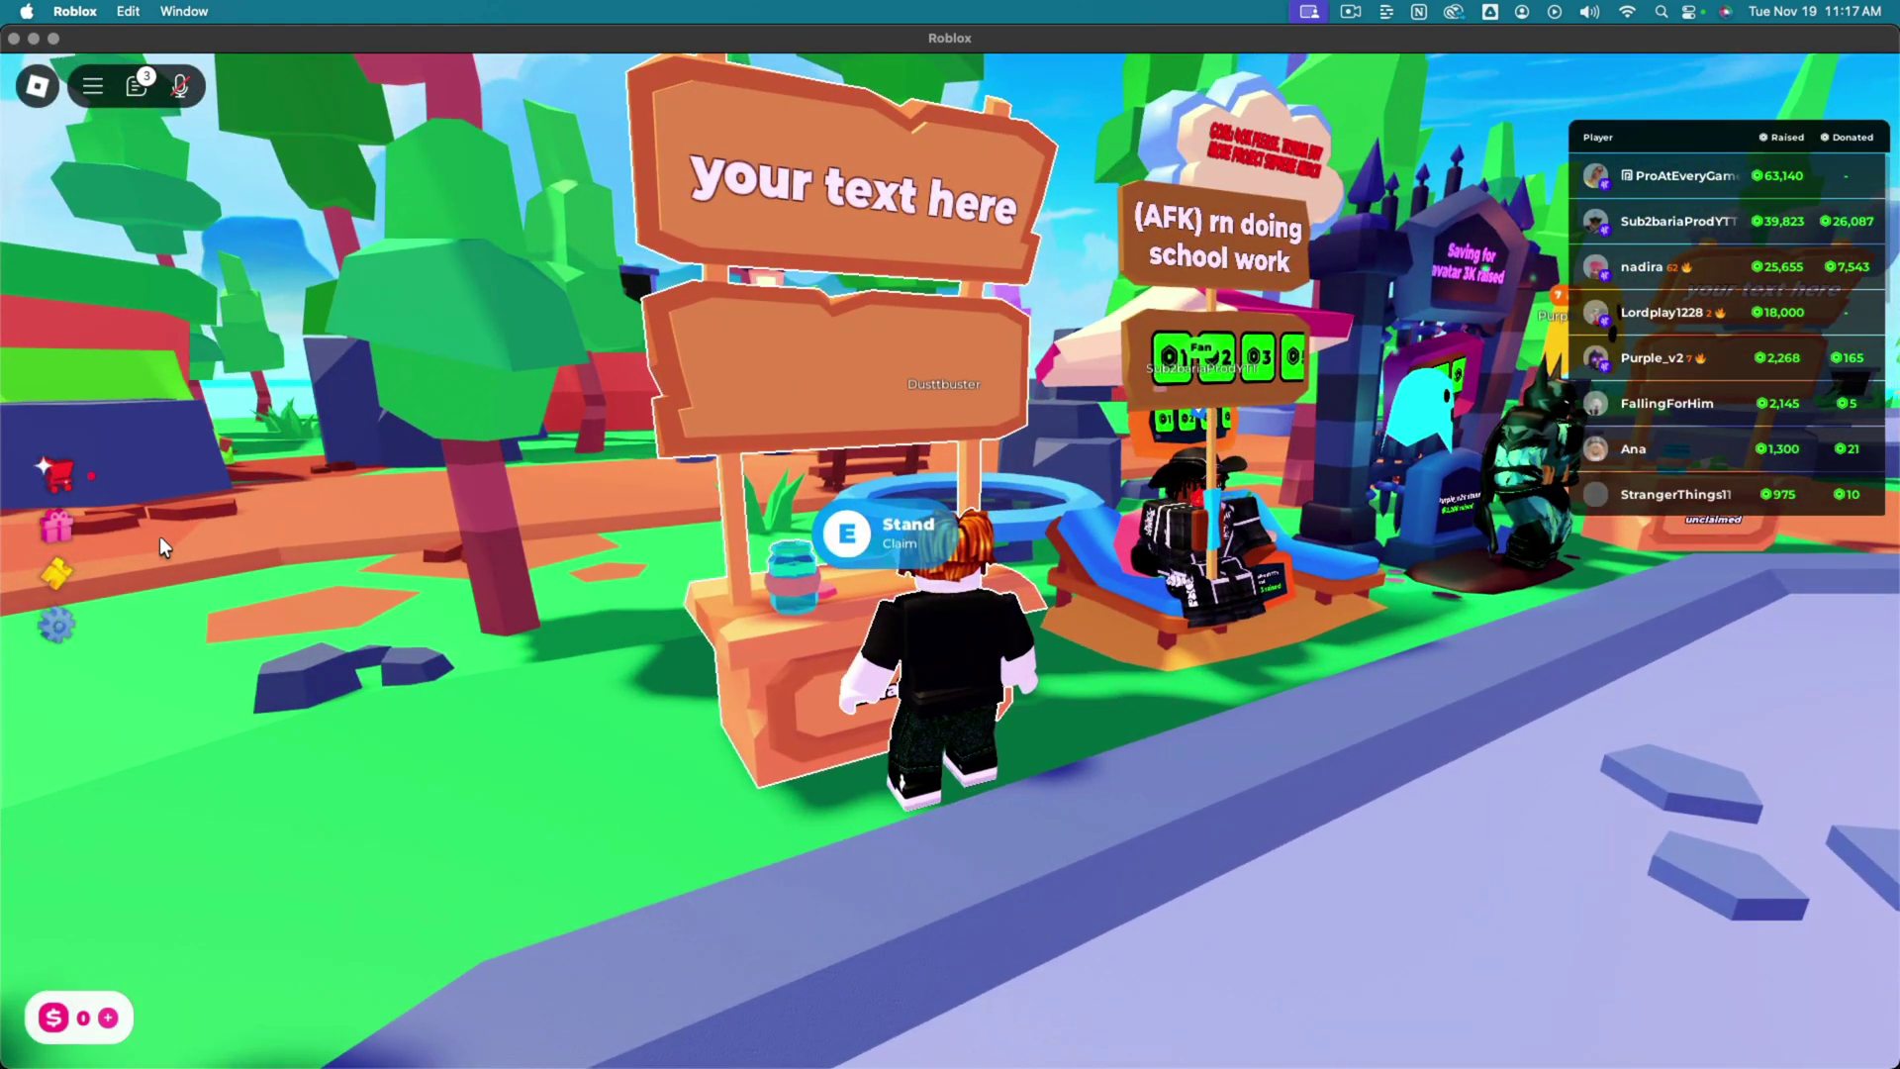
key("e")
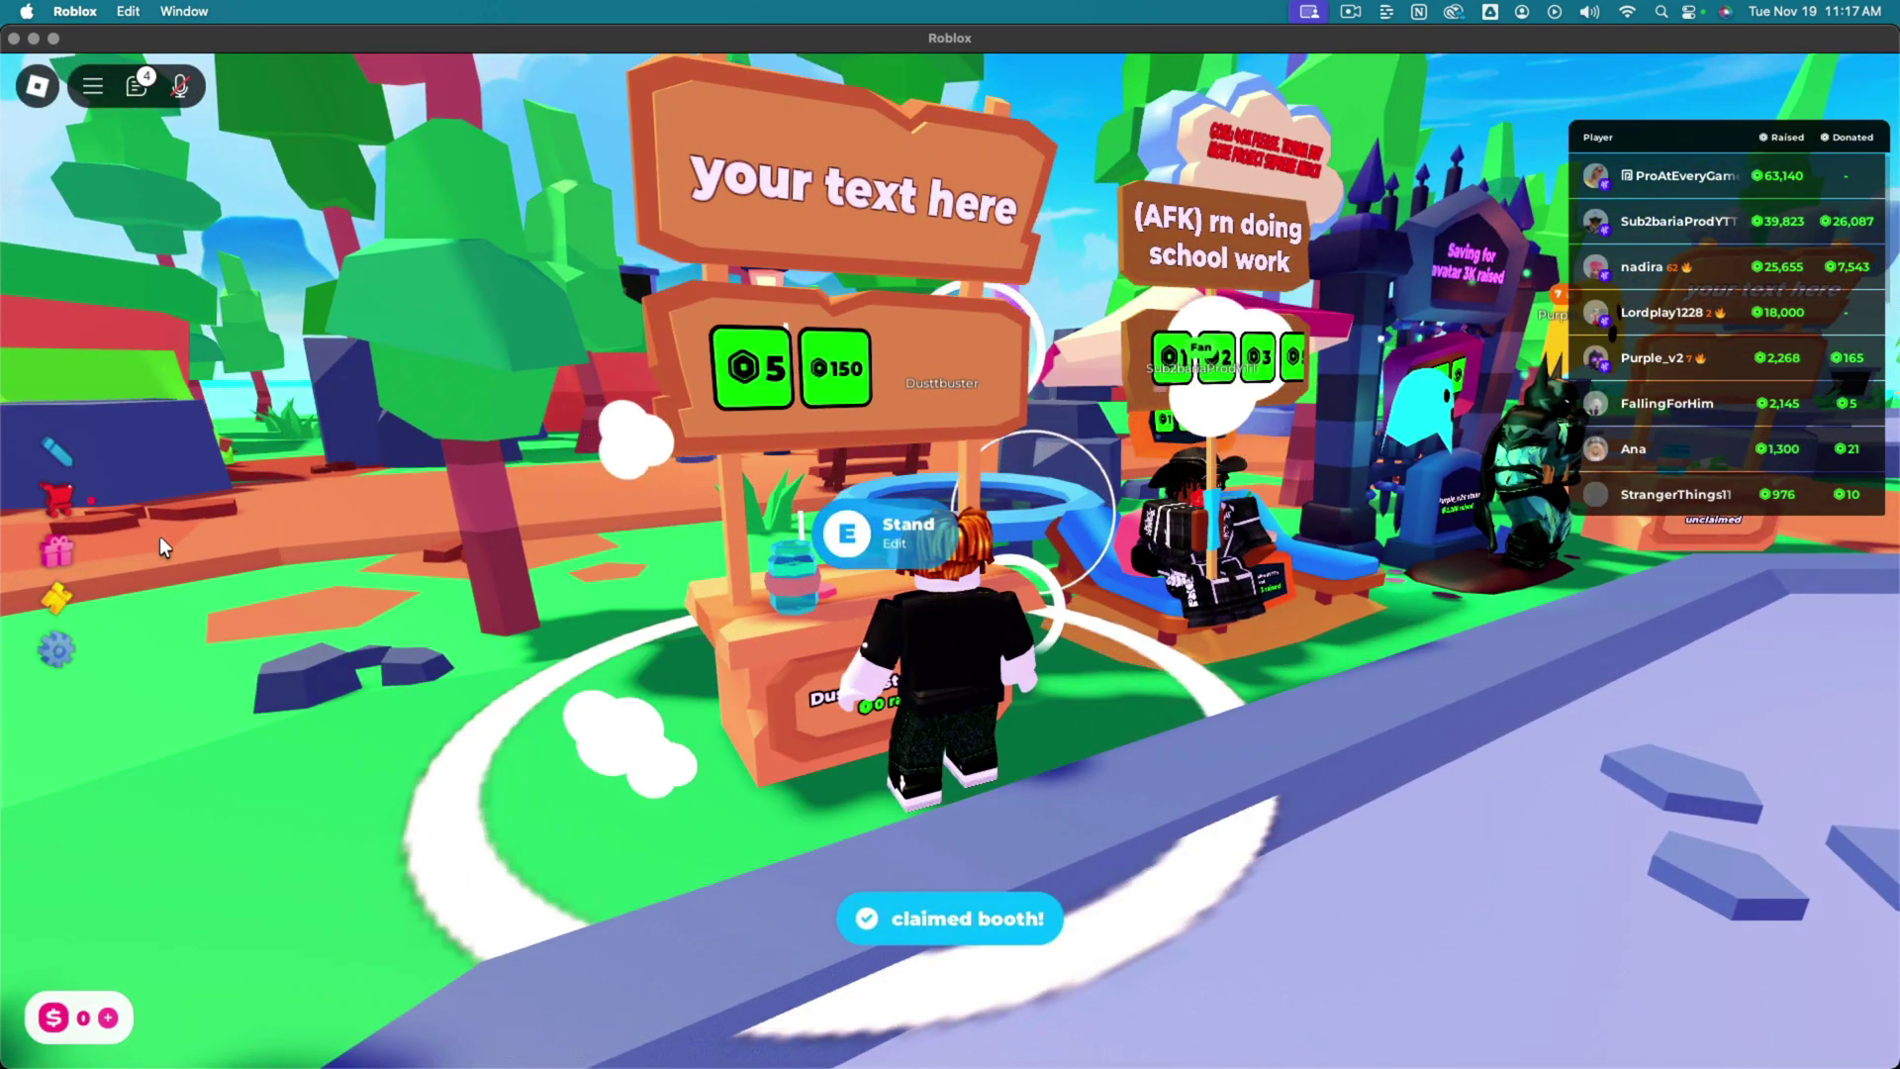
mouse_move(845, 384)
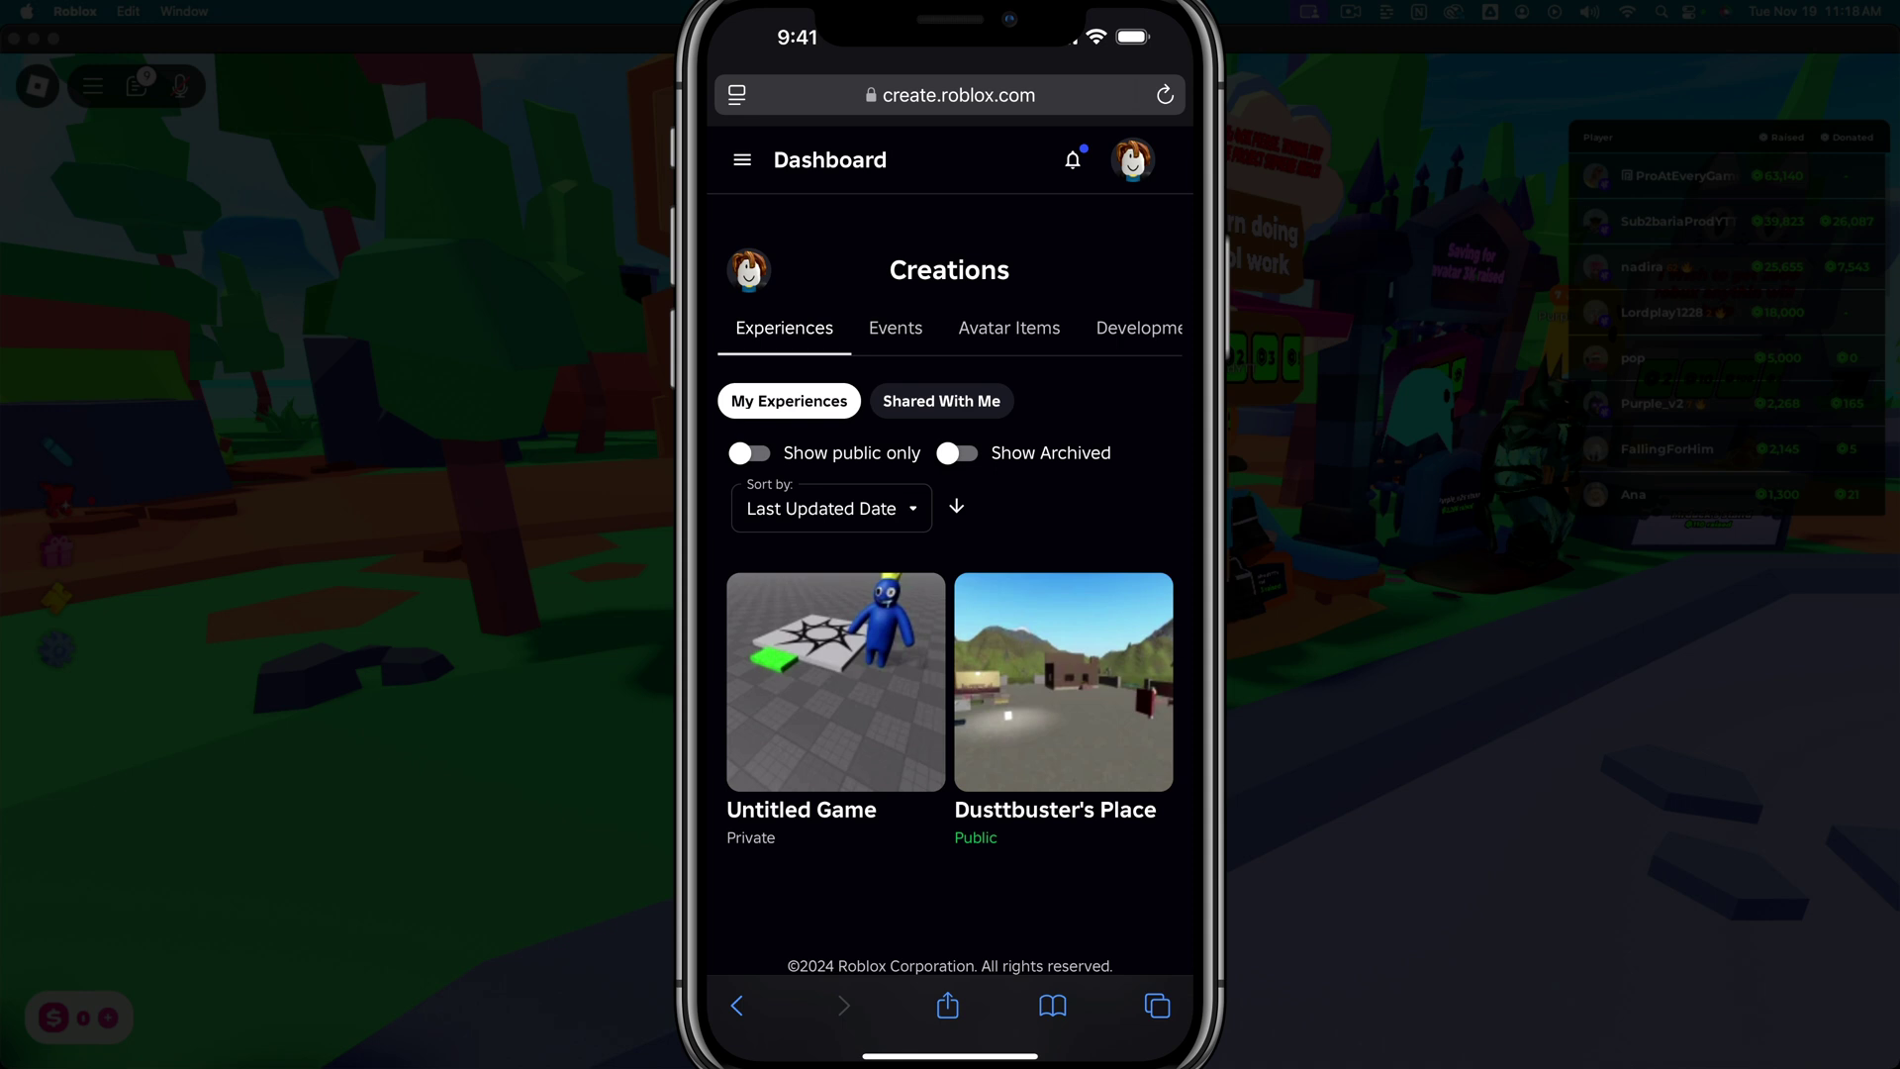
Reopen Dusttbuster's Place and scroll its navigation menu down to Monetization
scroll(950, 584, "down", 1)
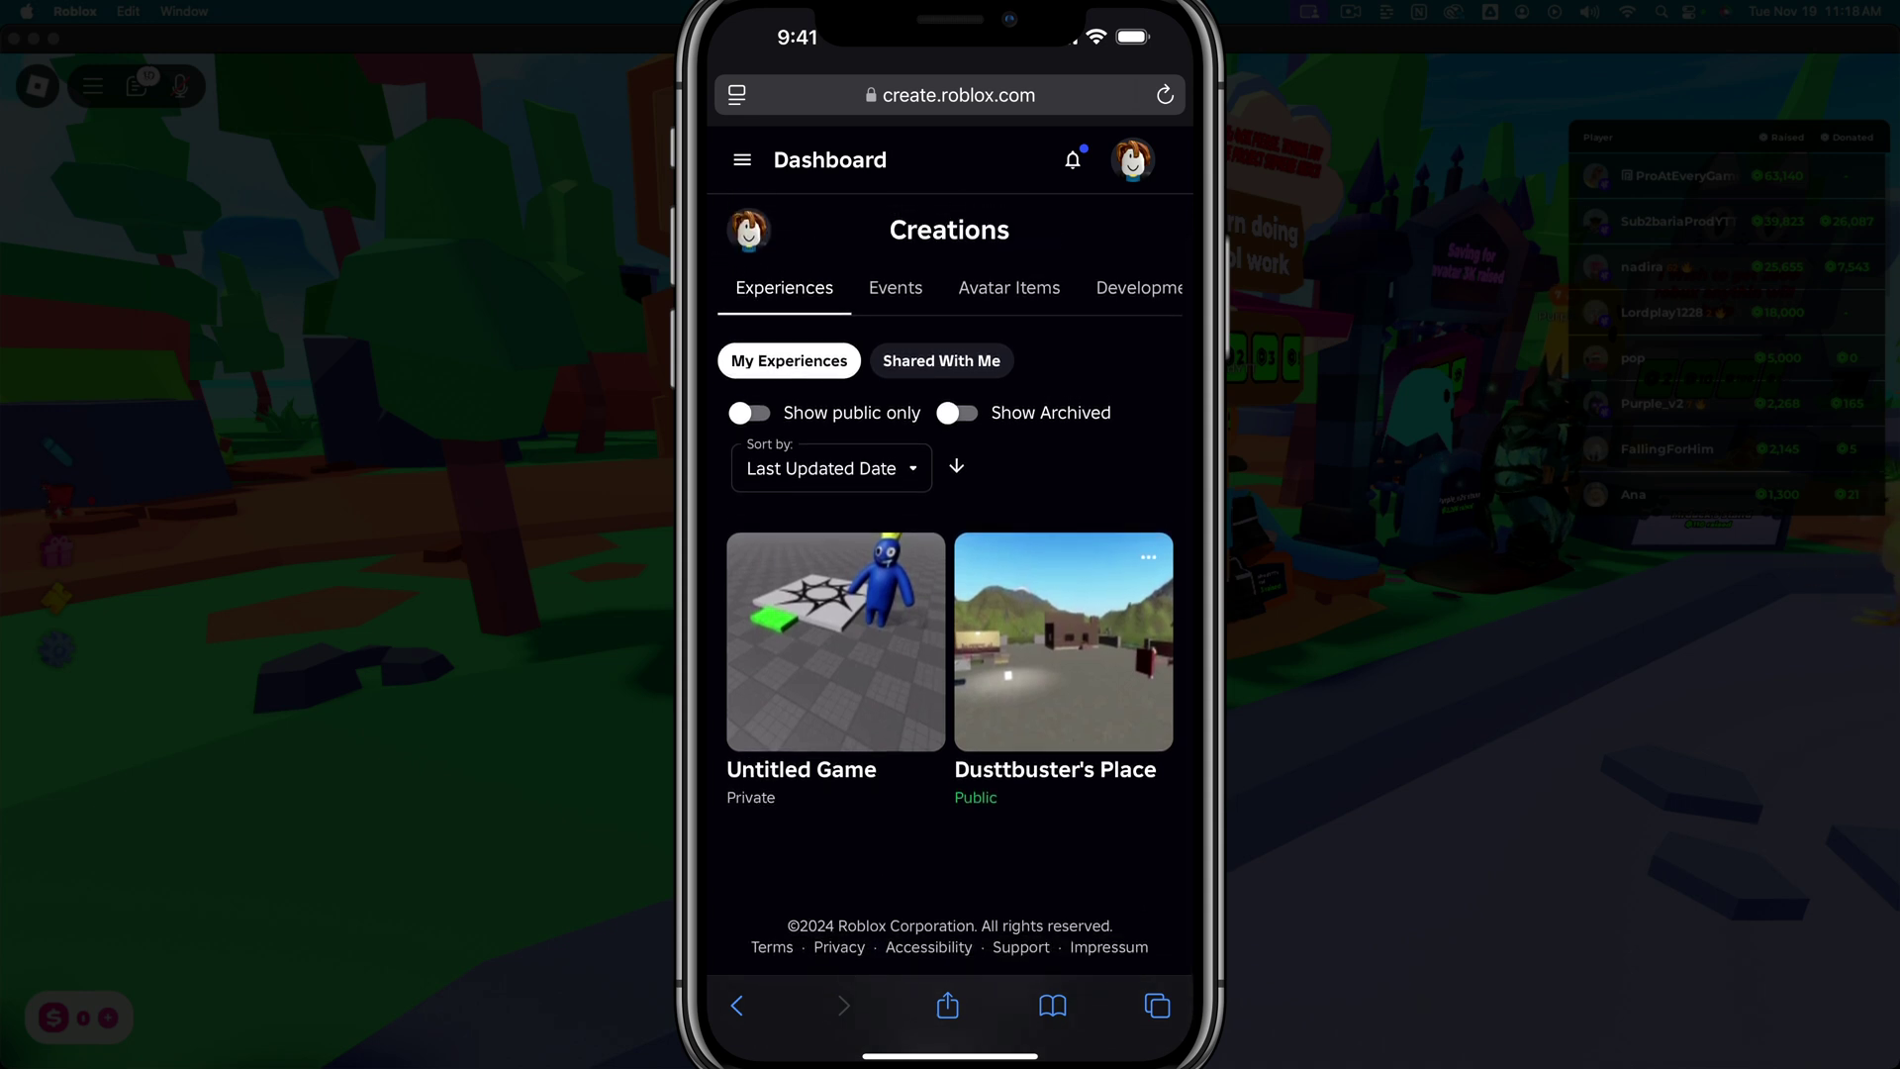
left_click(1063, 641)
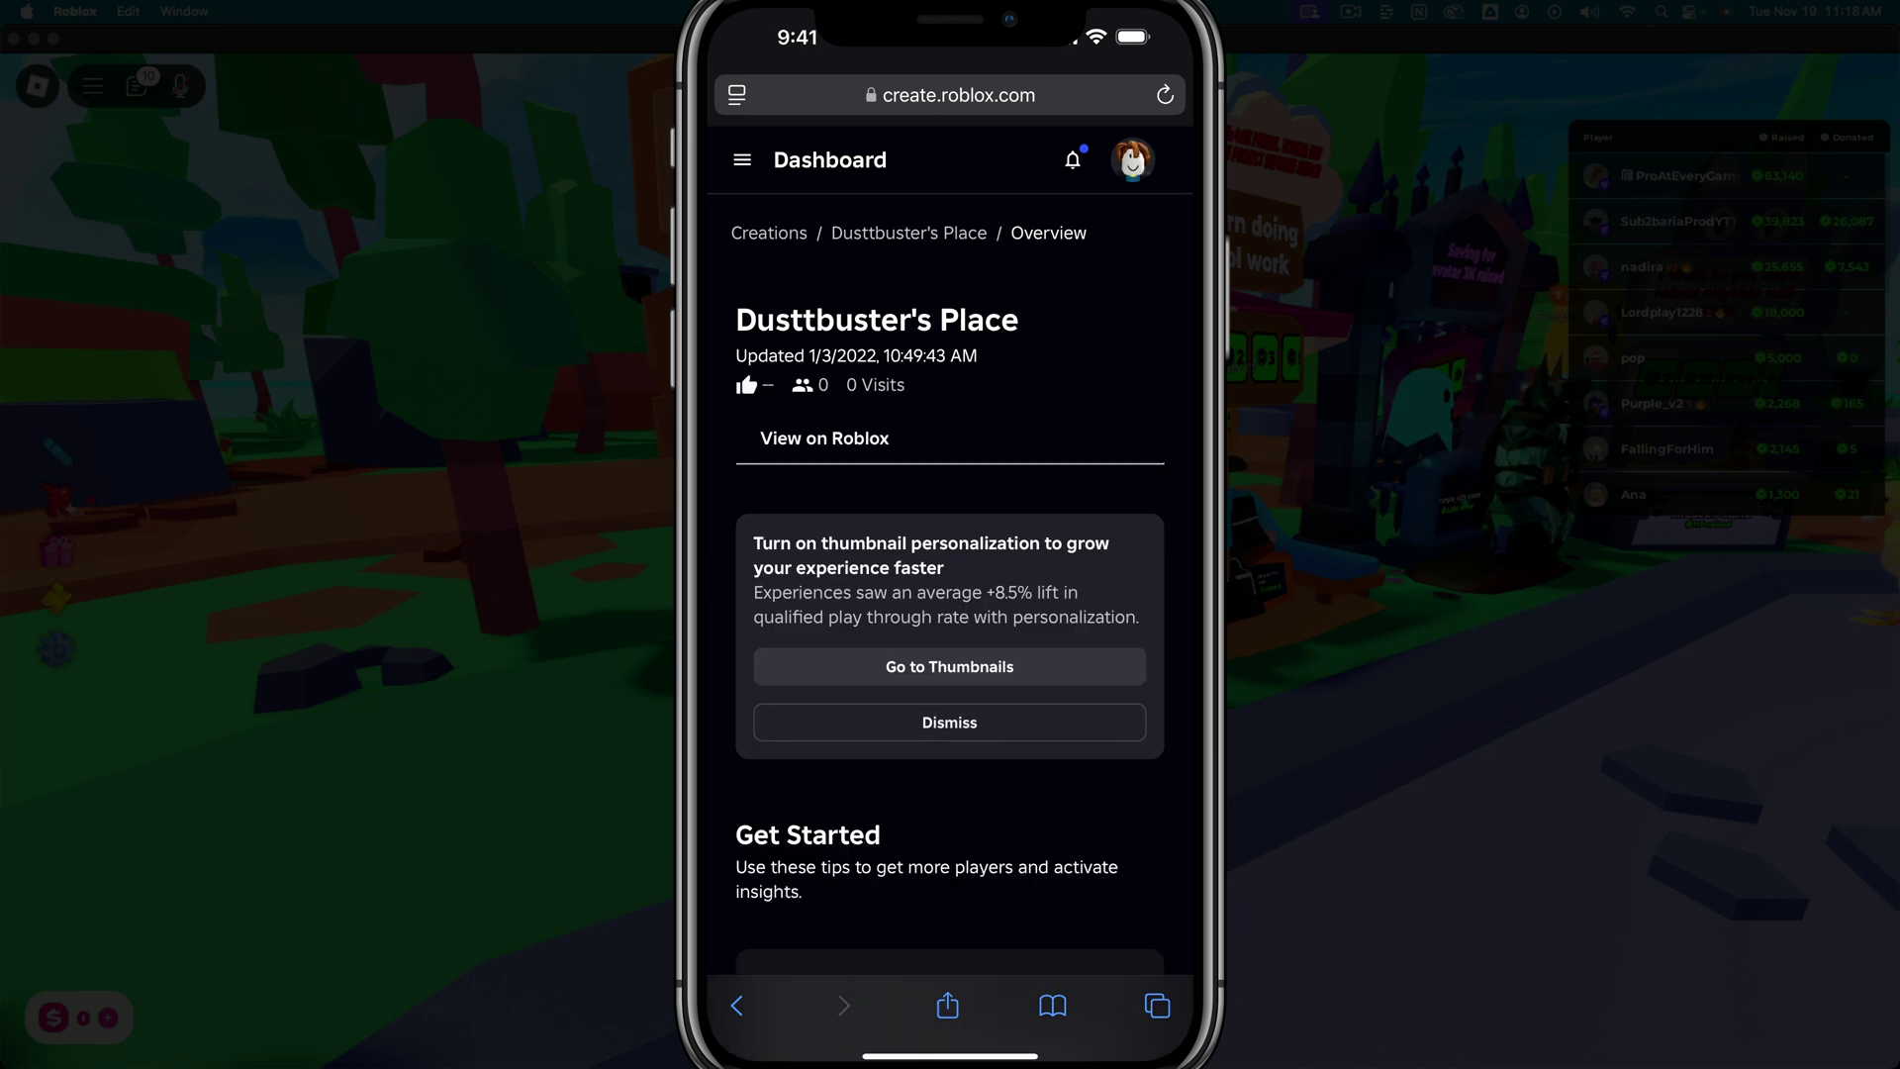
left_click(742, 159)
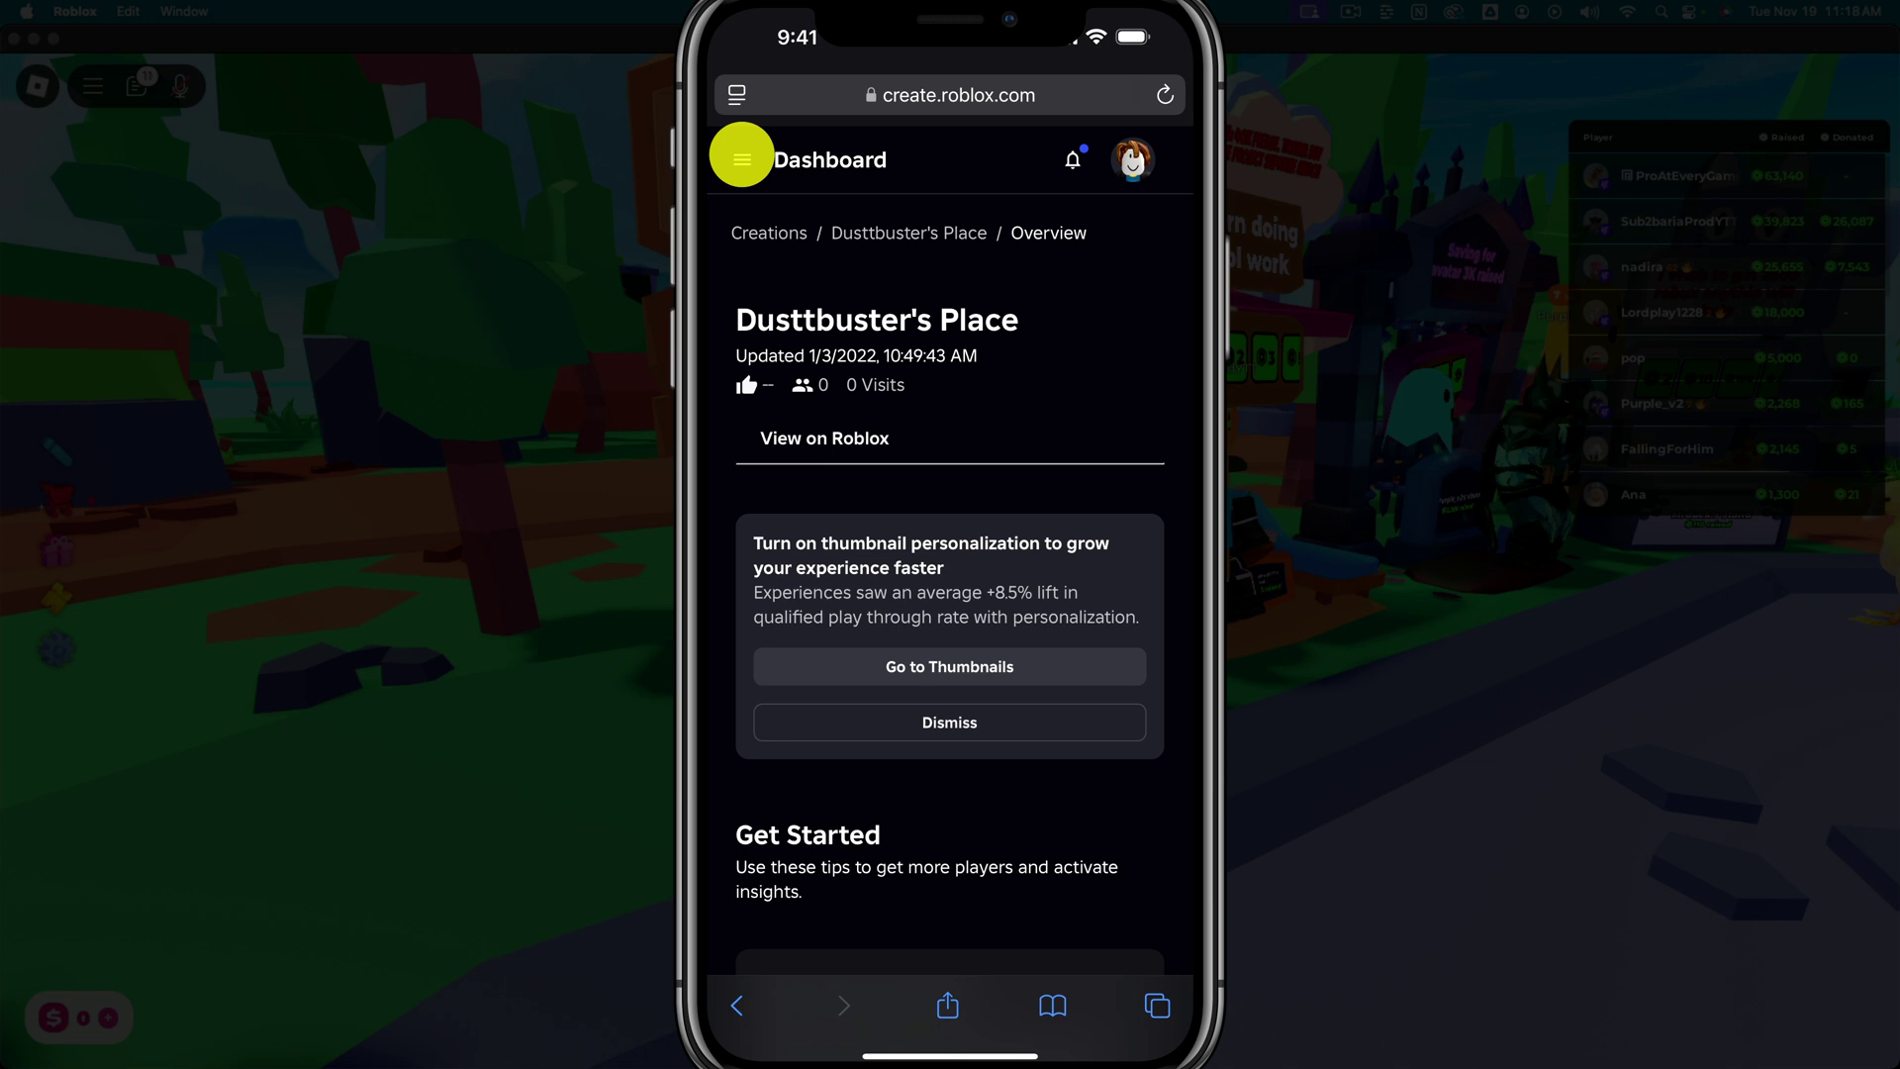
left_click(743, 159)
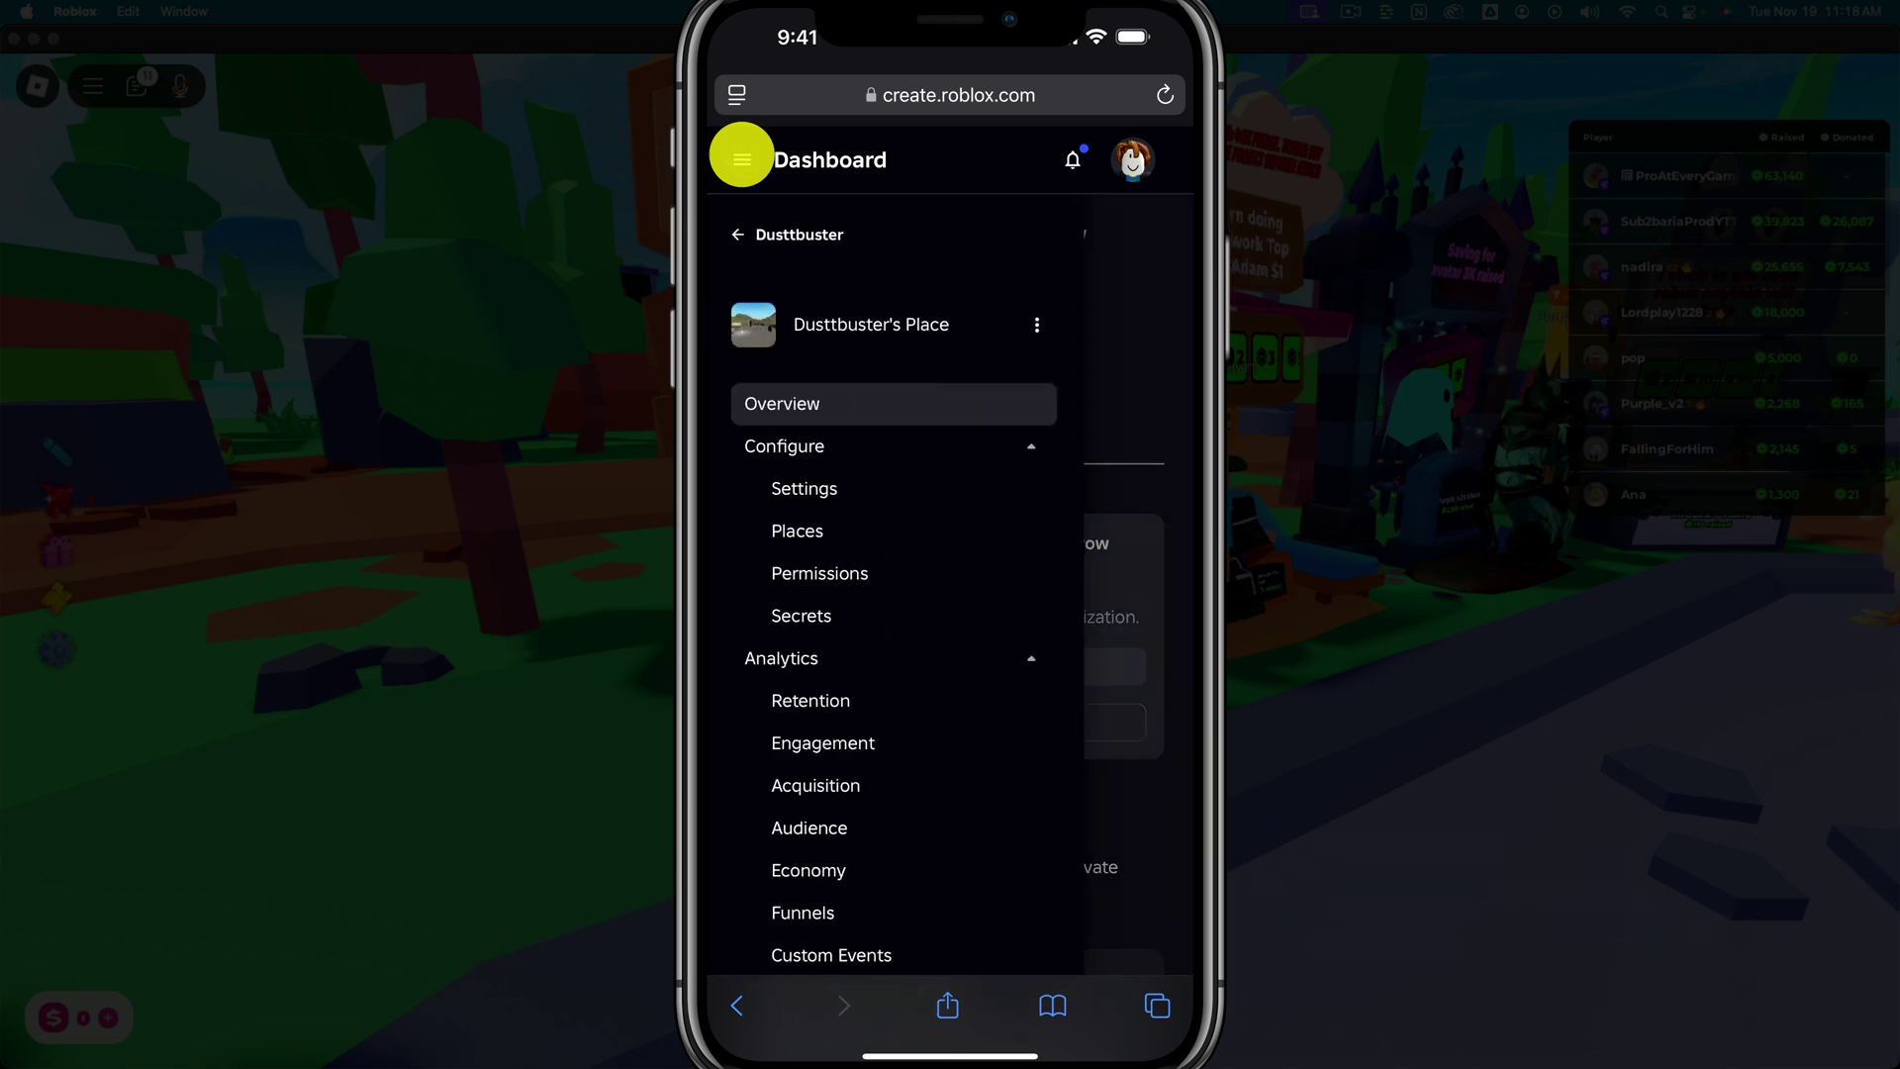
left_click_drag(809, 827, 810, 523)
left_click_drag(852, 778, 852, 587)
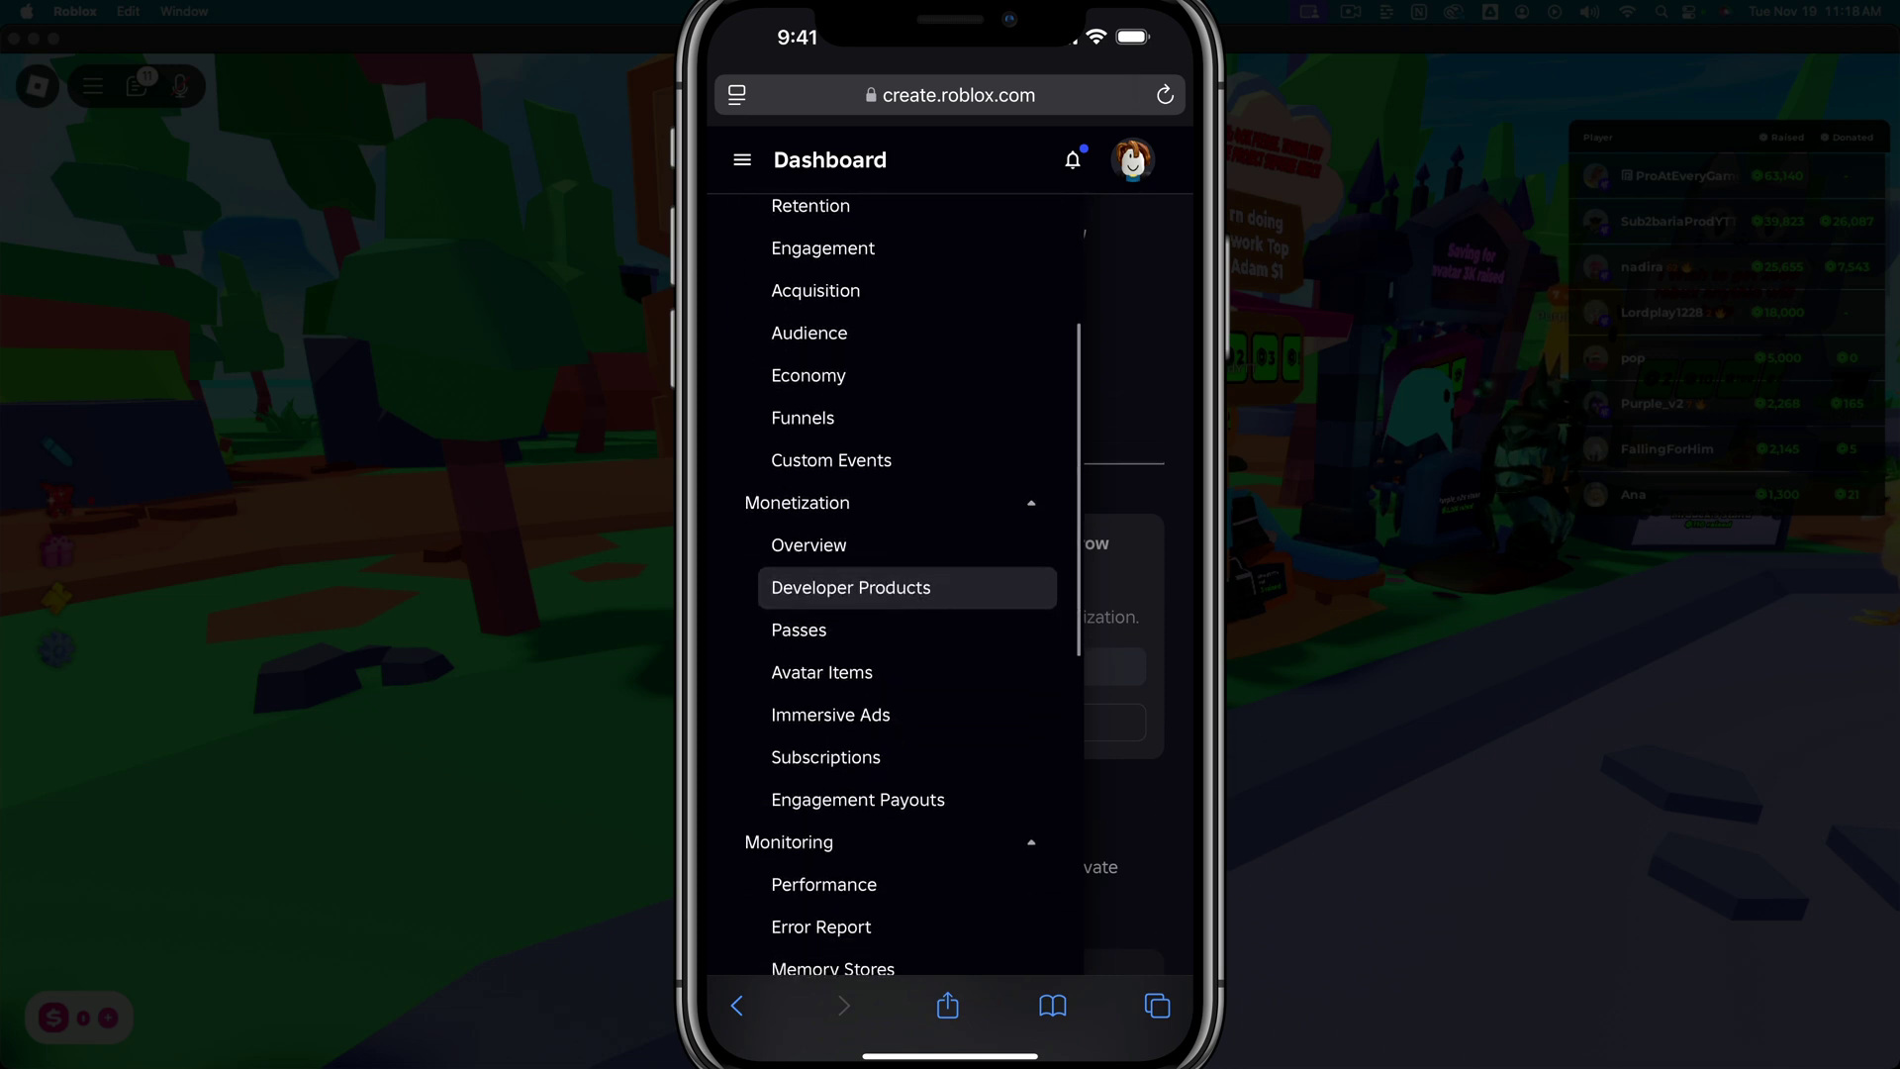
From Passes, create a new pass named 'Mobile Please Donate'
left_click(852, 629)
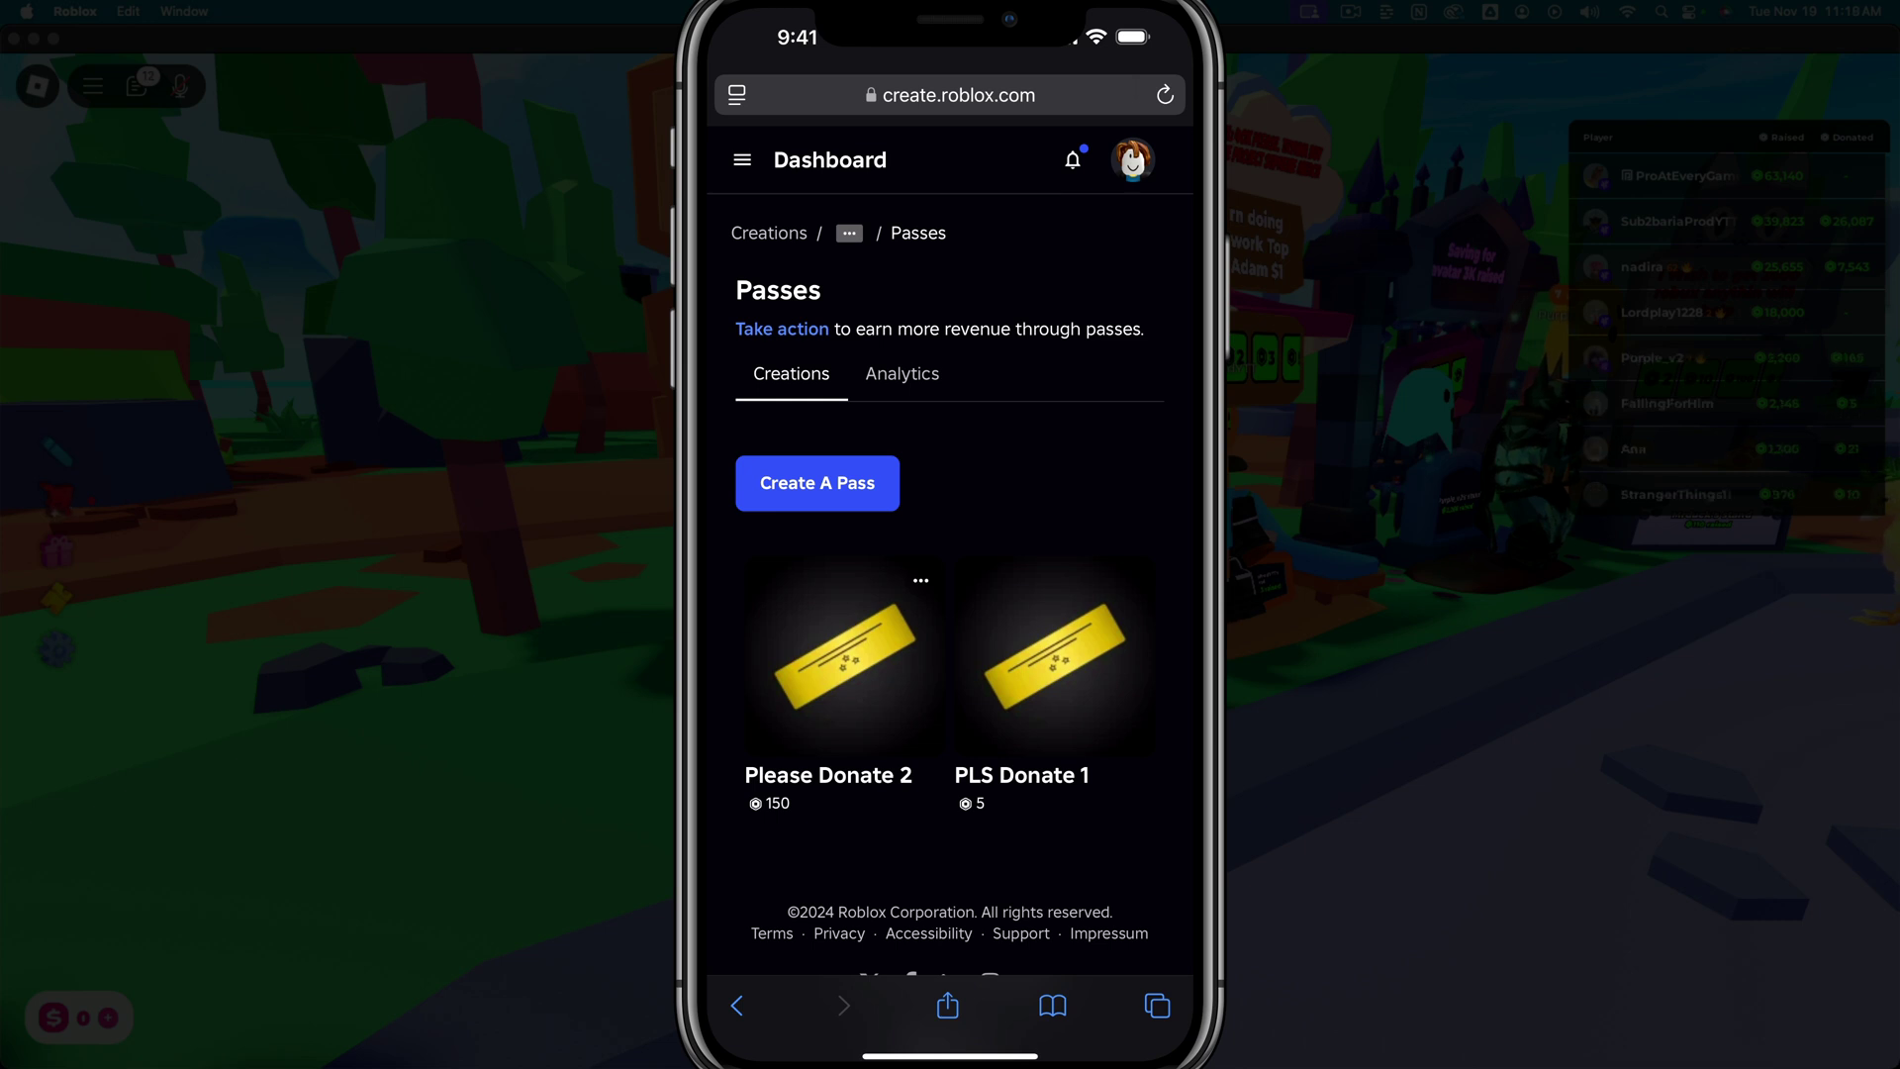
left_click(818, 482)
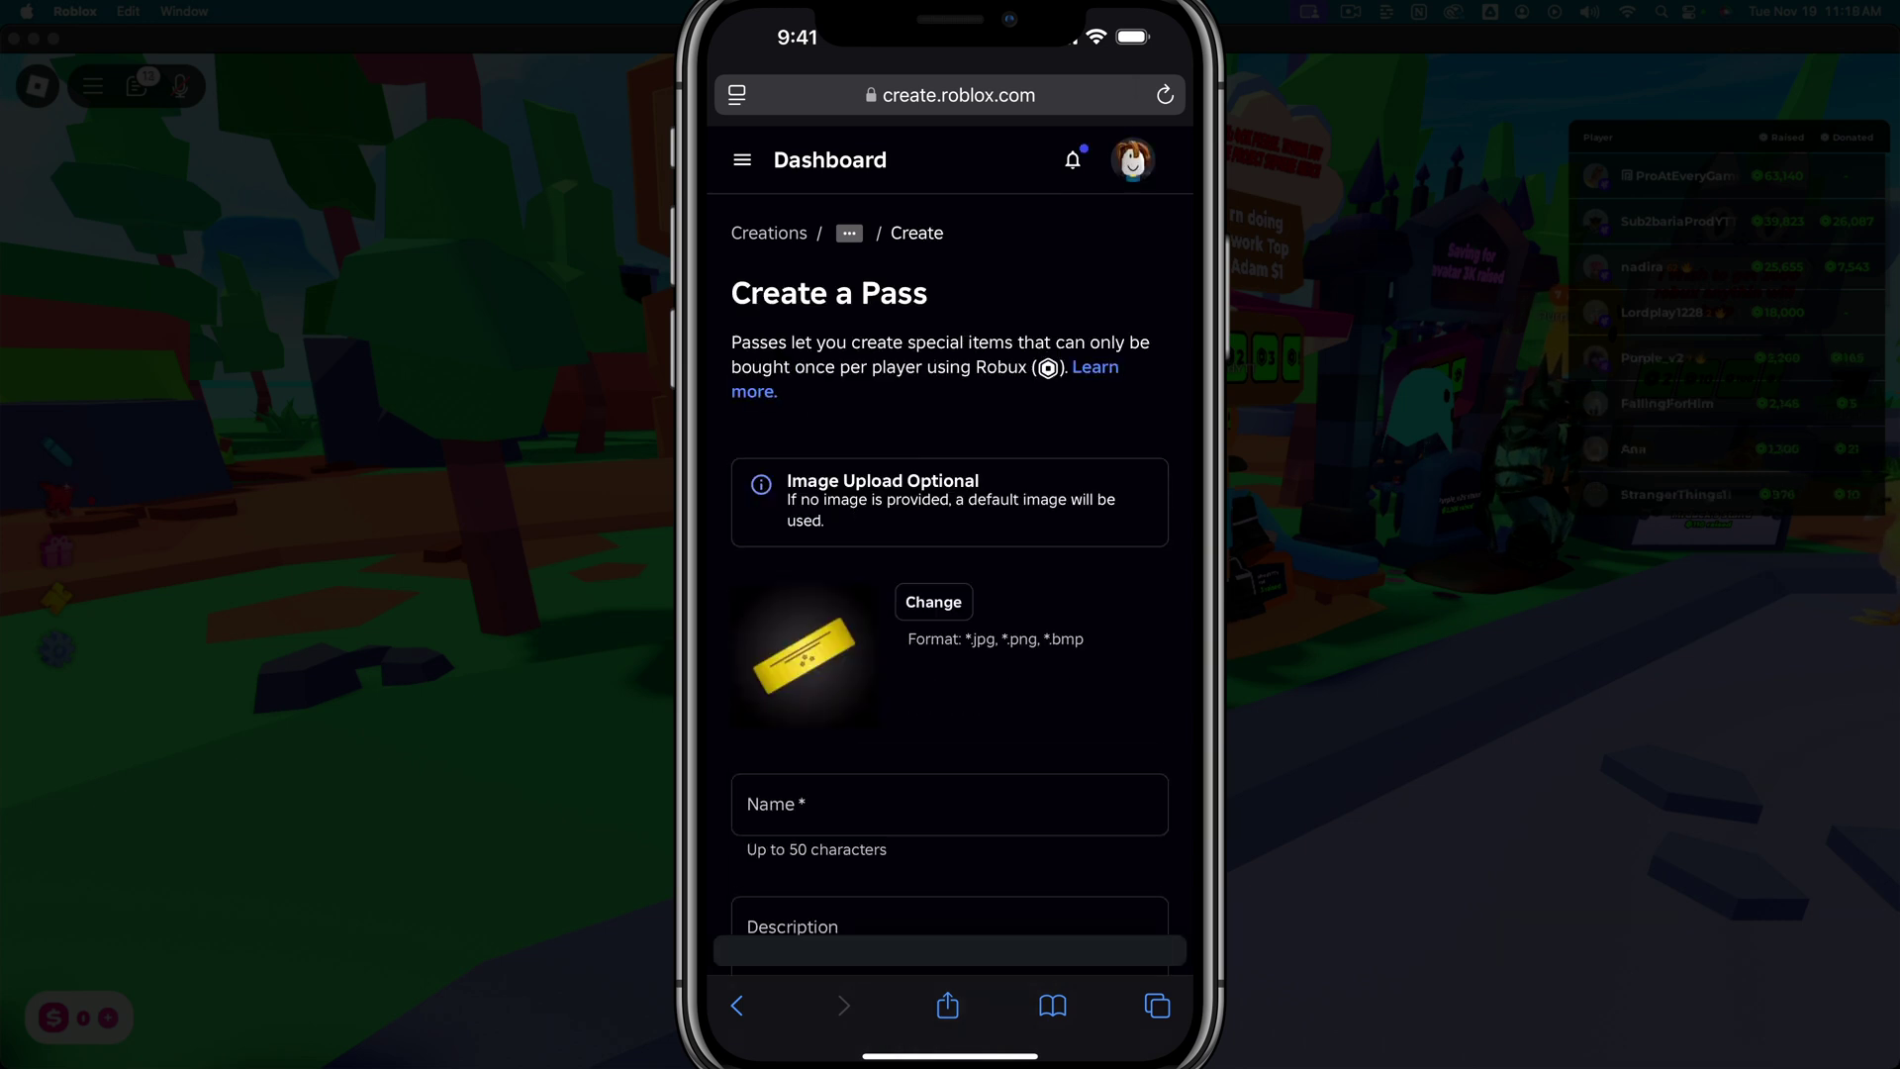
scroll(950, 594, "down", 3)
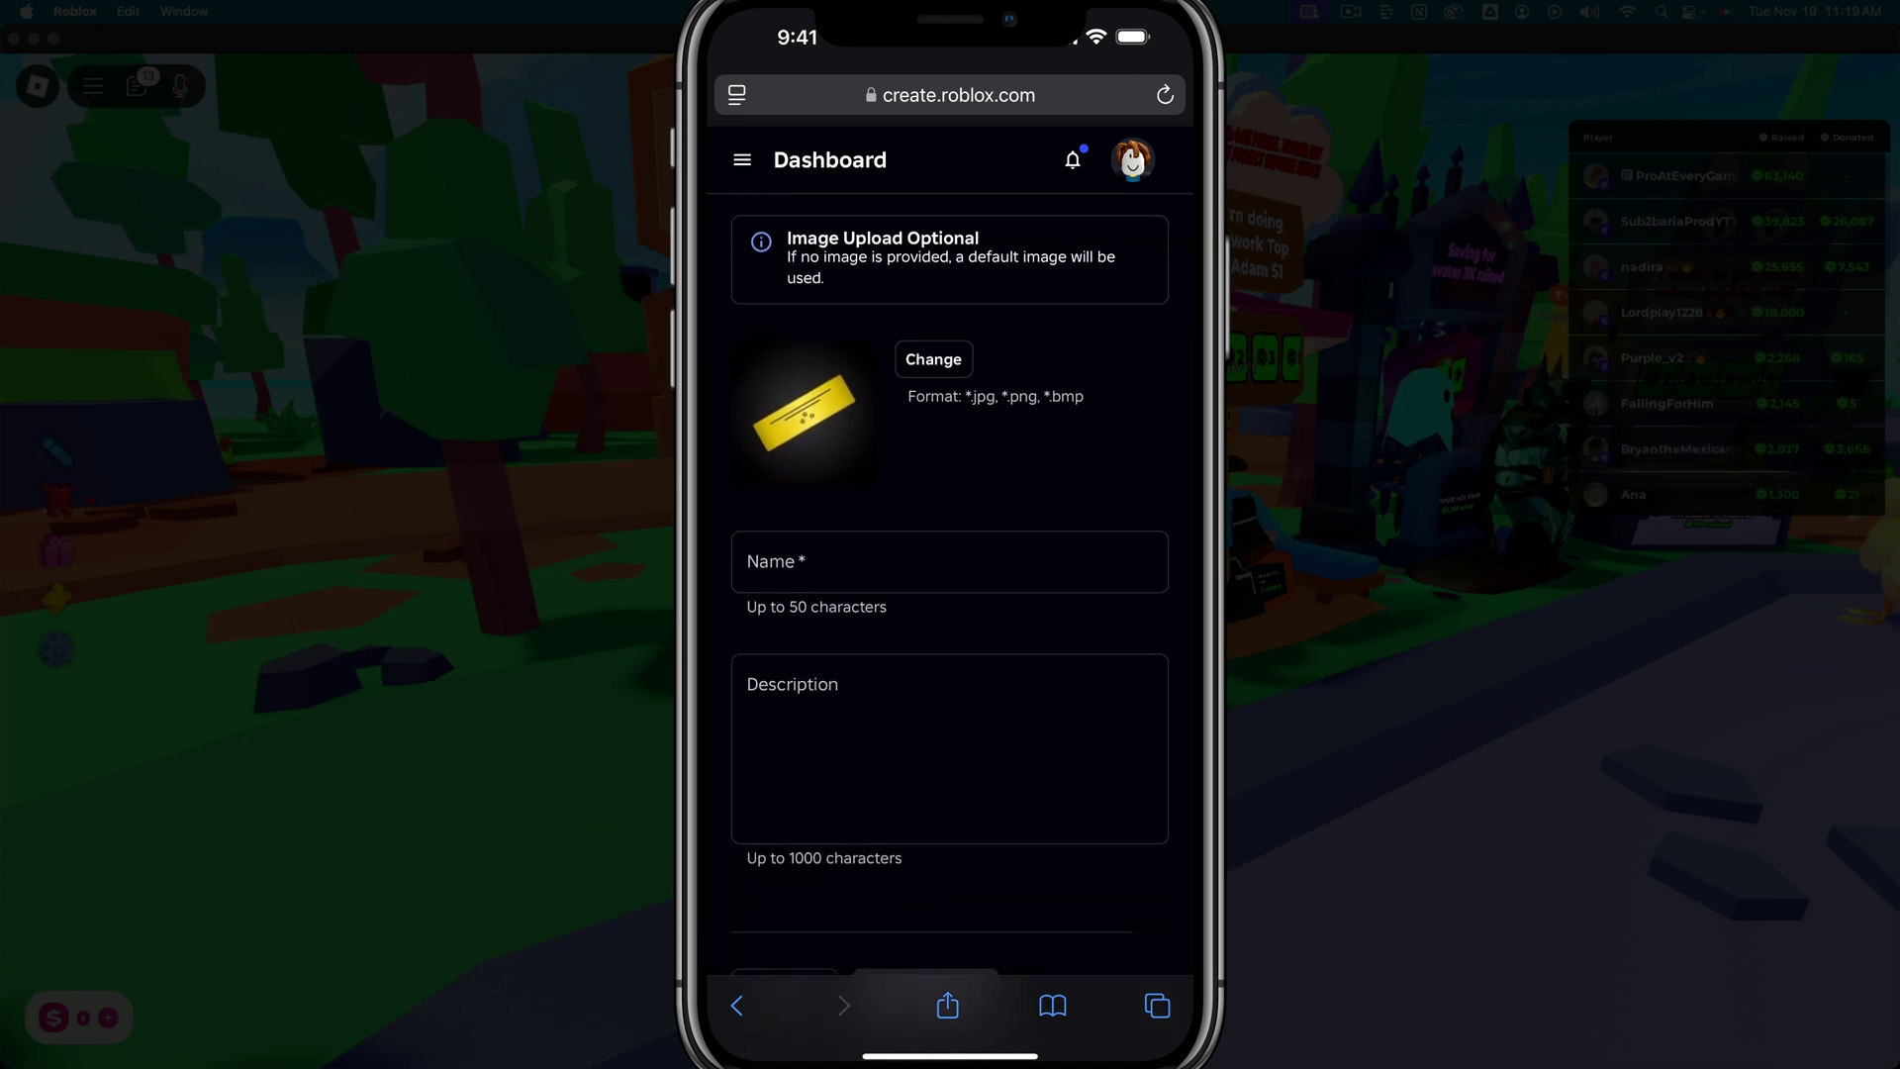
left_click(950, 561)
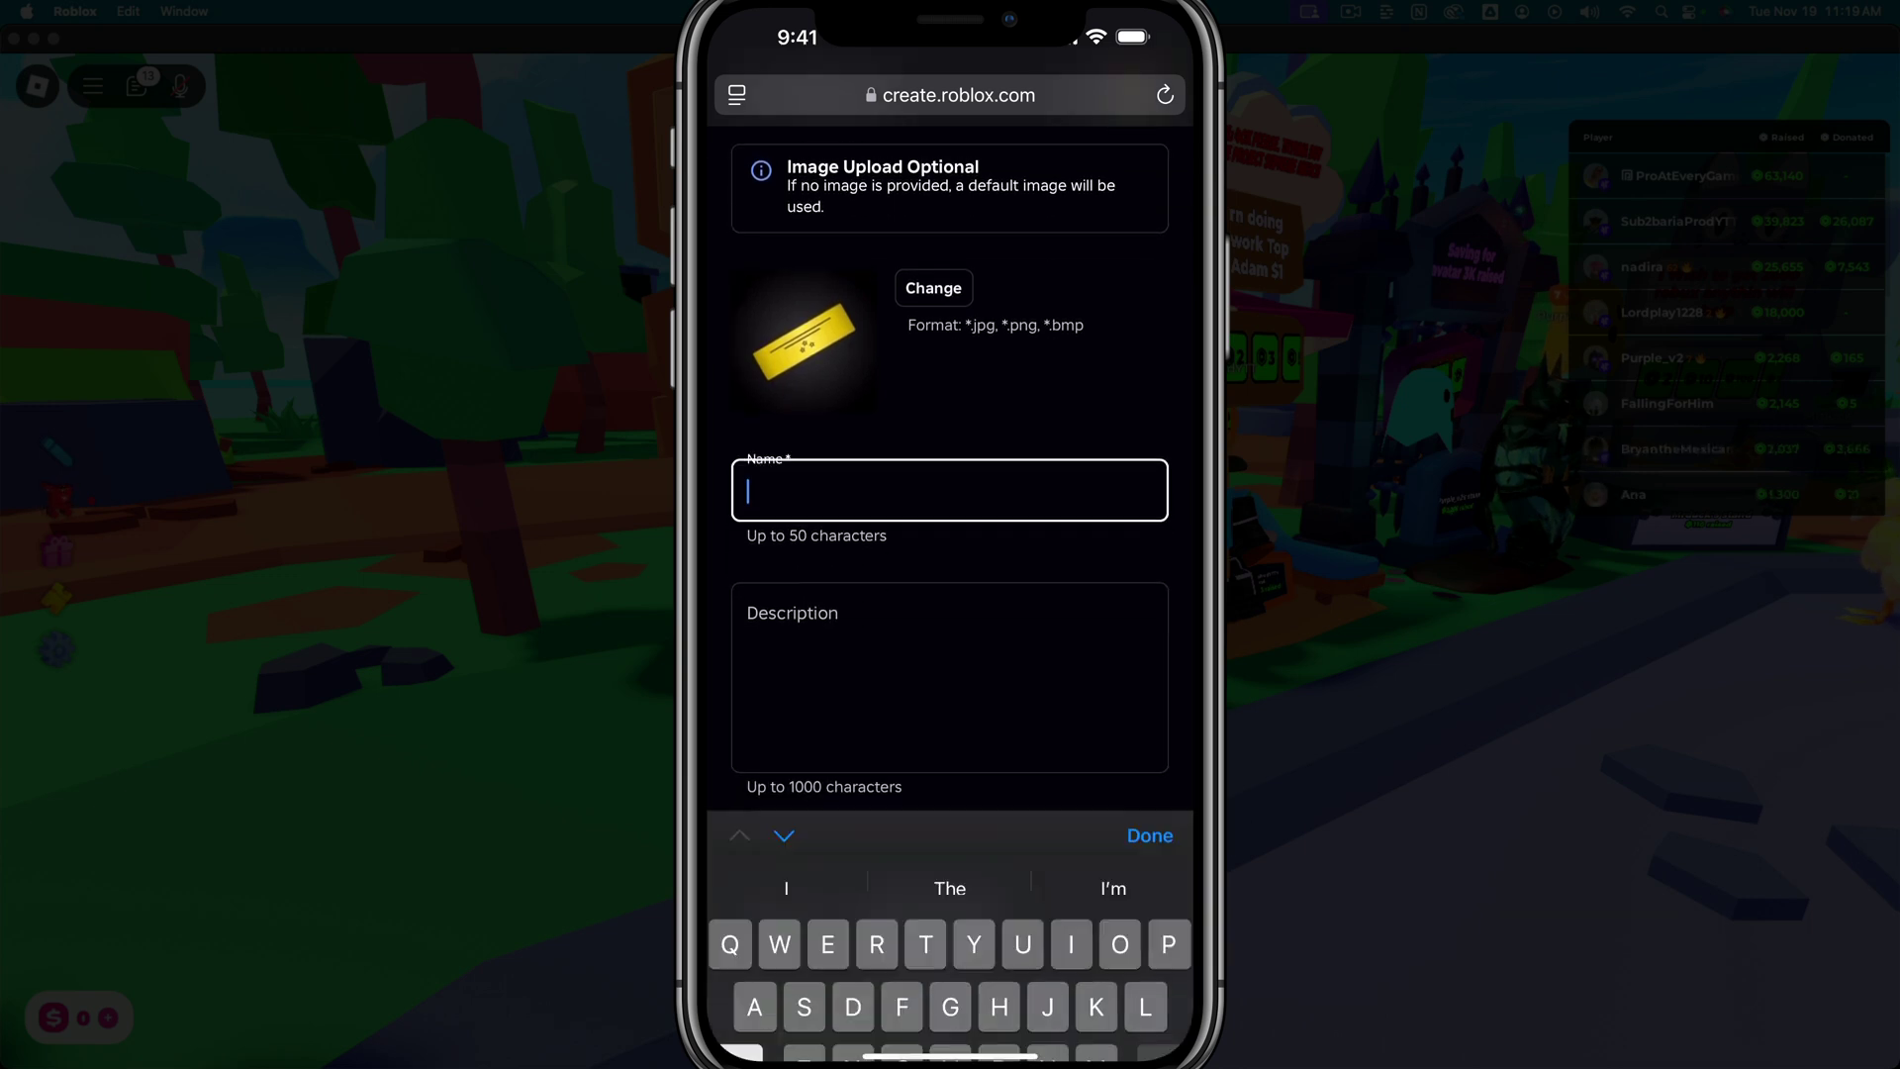
type("Mobile Please Donate")
key("Return")
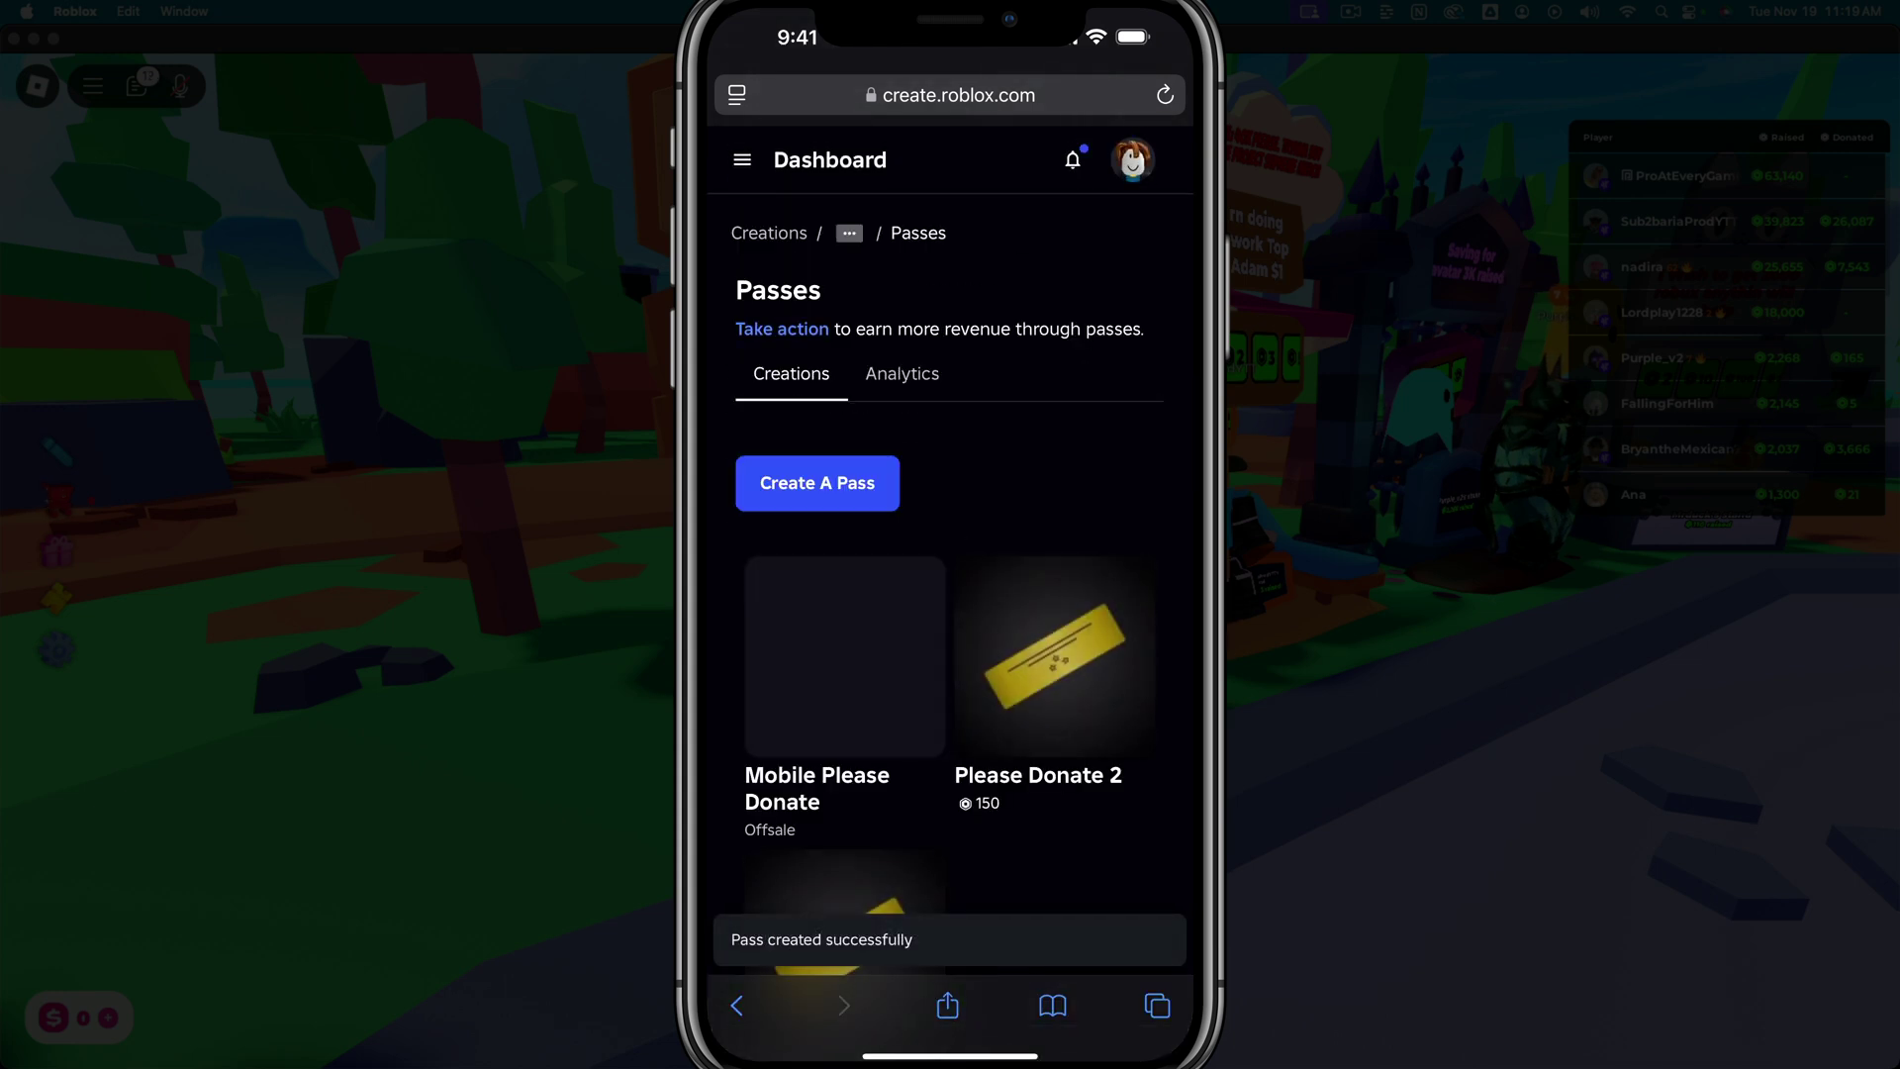
Open the Mobile Please Donate pass and its navigation menu
scroll(950, 594, "down", 3)
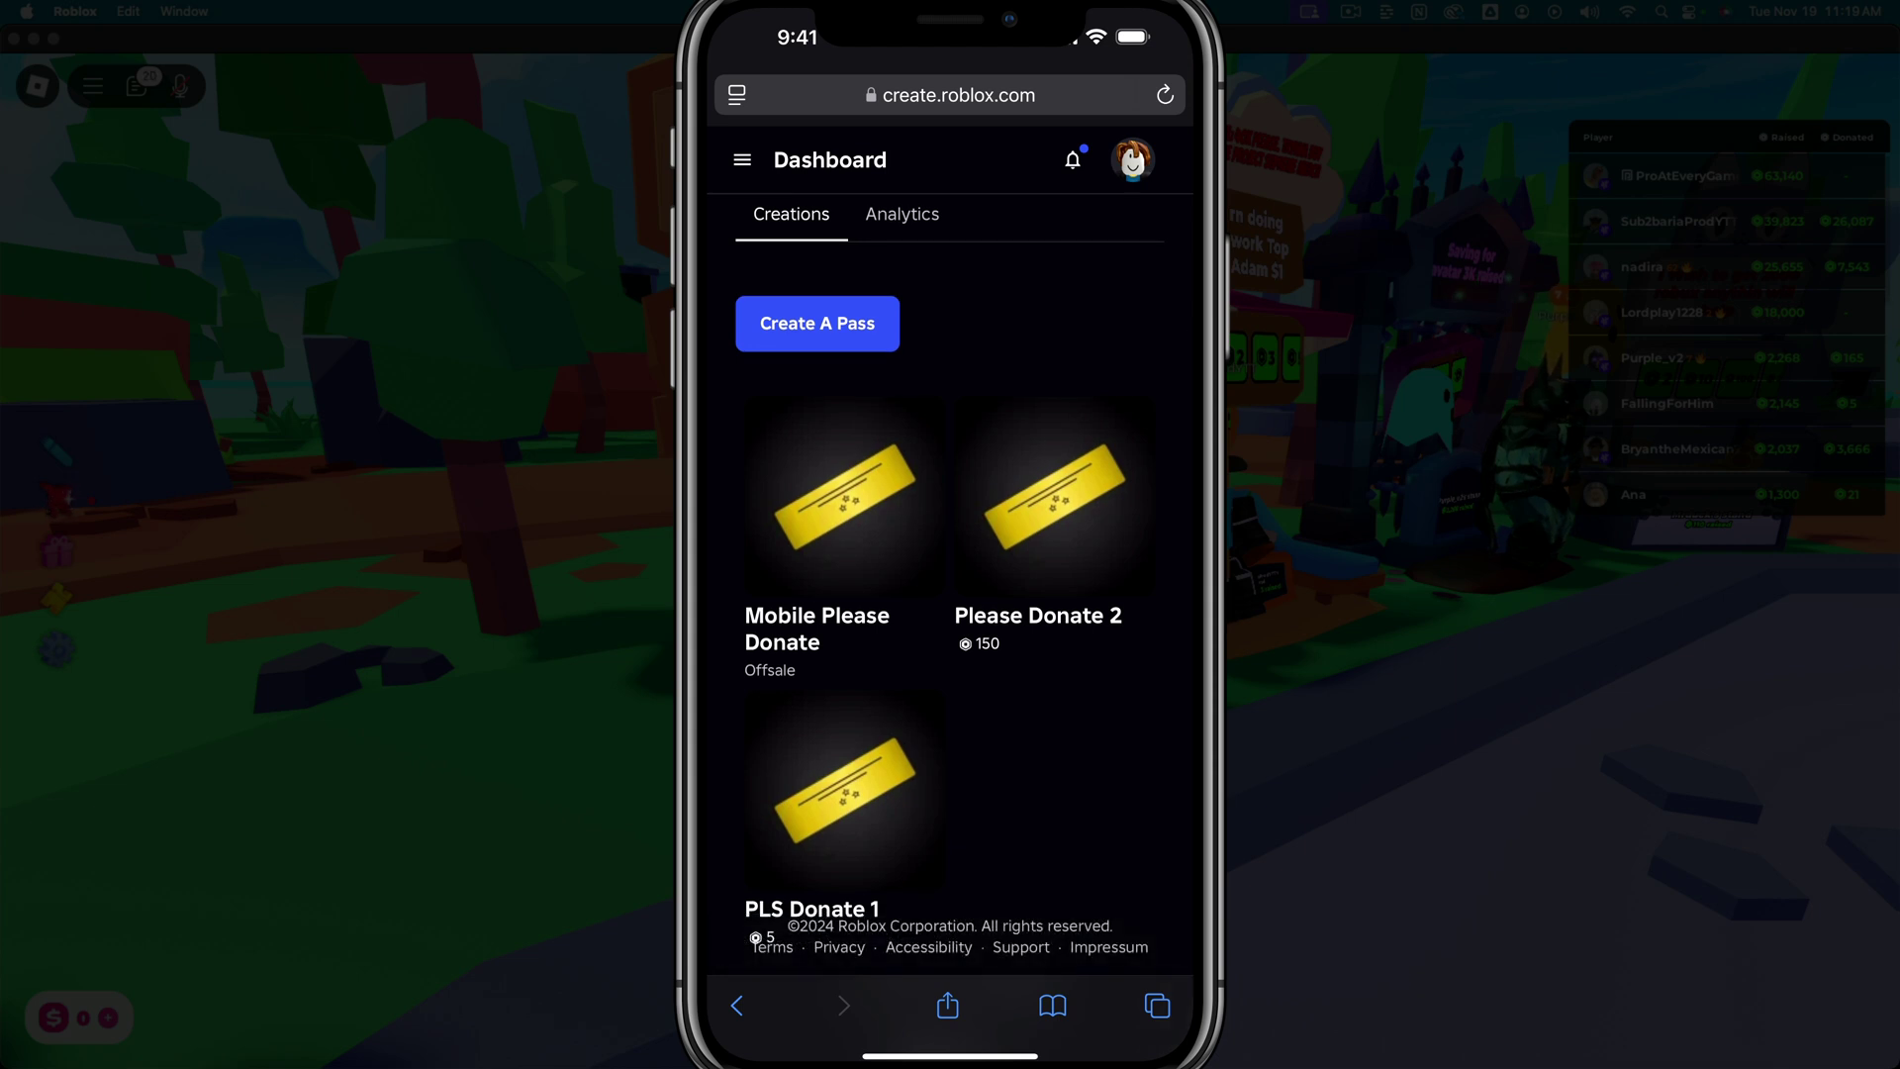
left_click(845, 495)
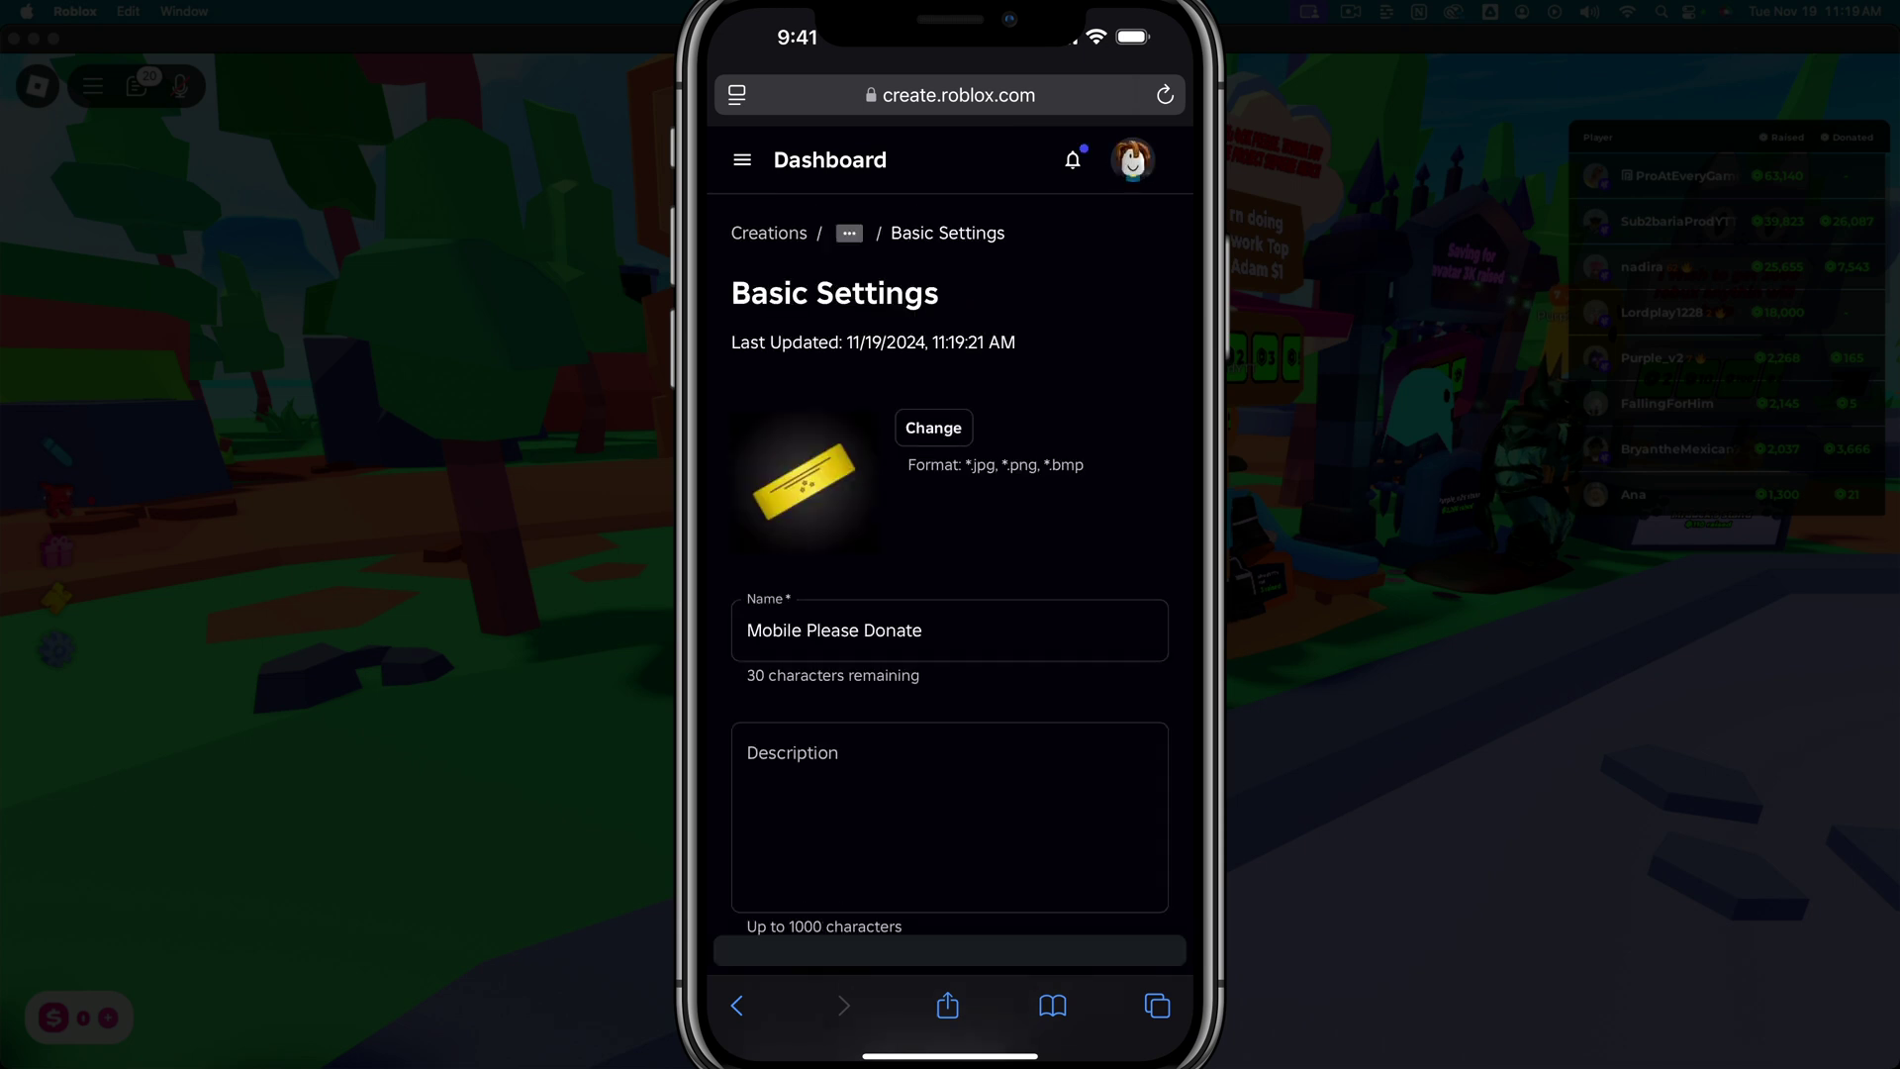
scroll(951, 594, "down", 3)
scroll(951, 593, "up", 3)
left_click(742, 159)
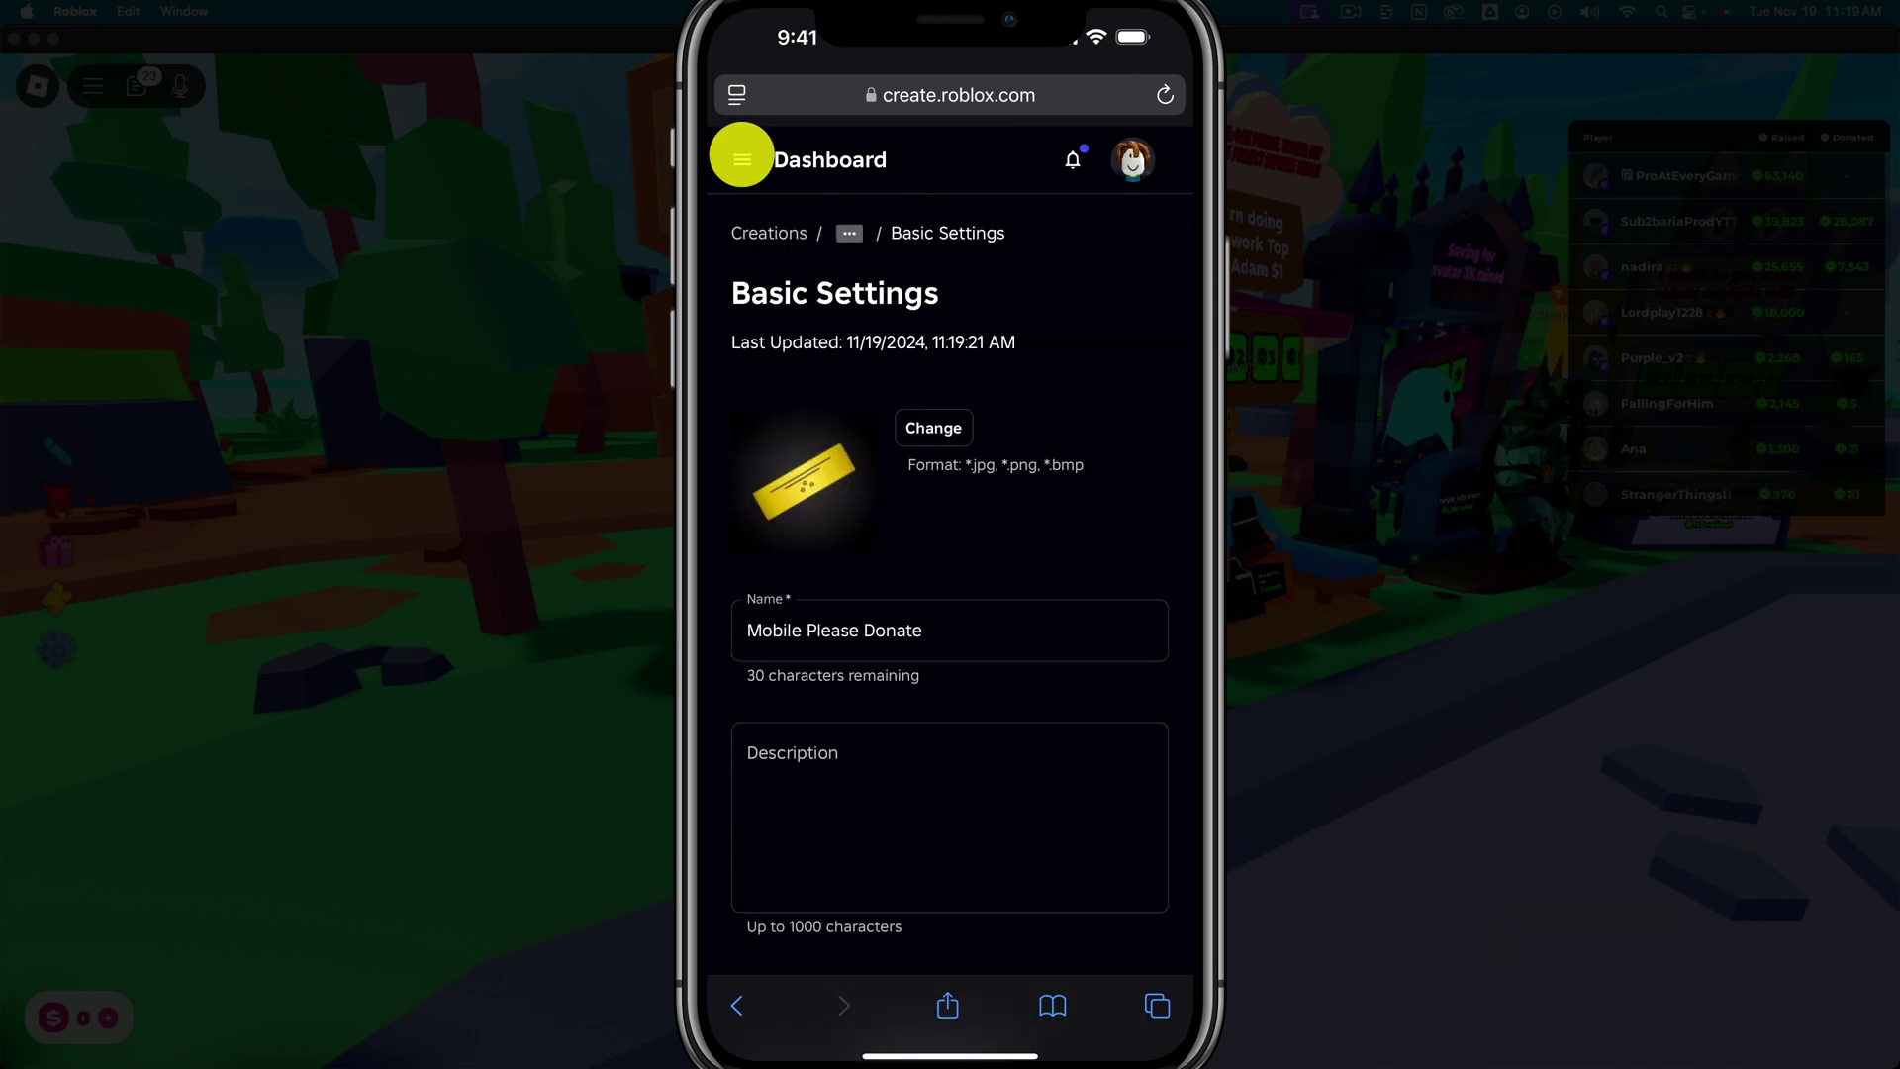
left_click(741, 159)
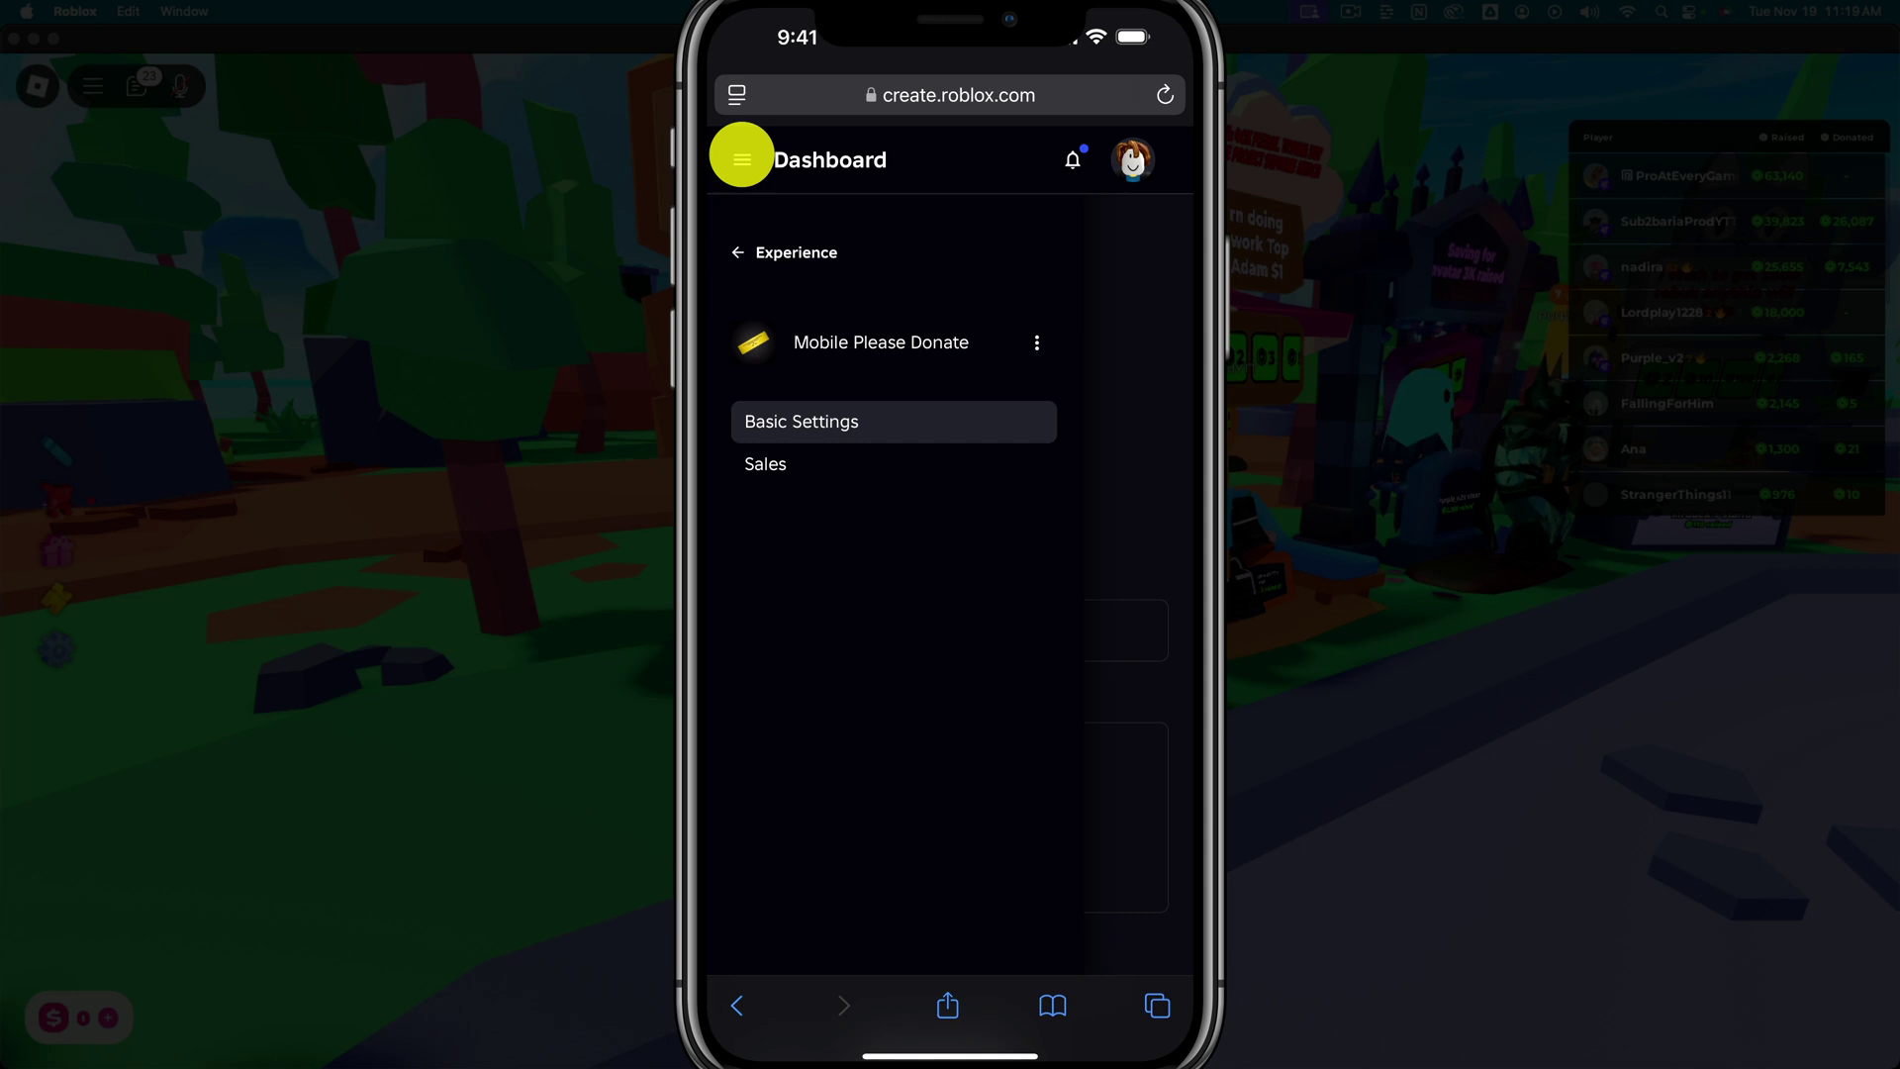
Put the Mobile Please Donate pass on sale for 250 Robux and save it
left_click(765, 463)
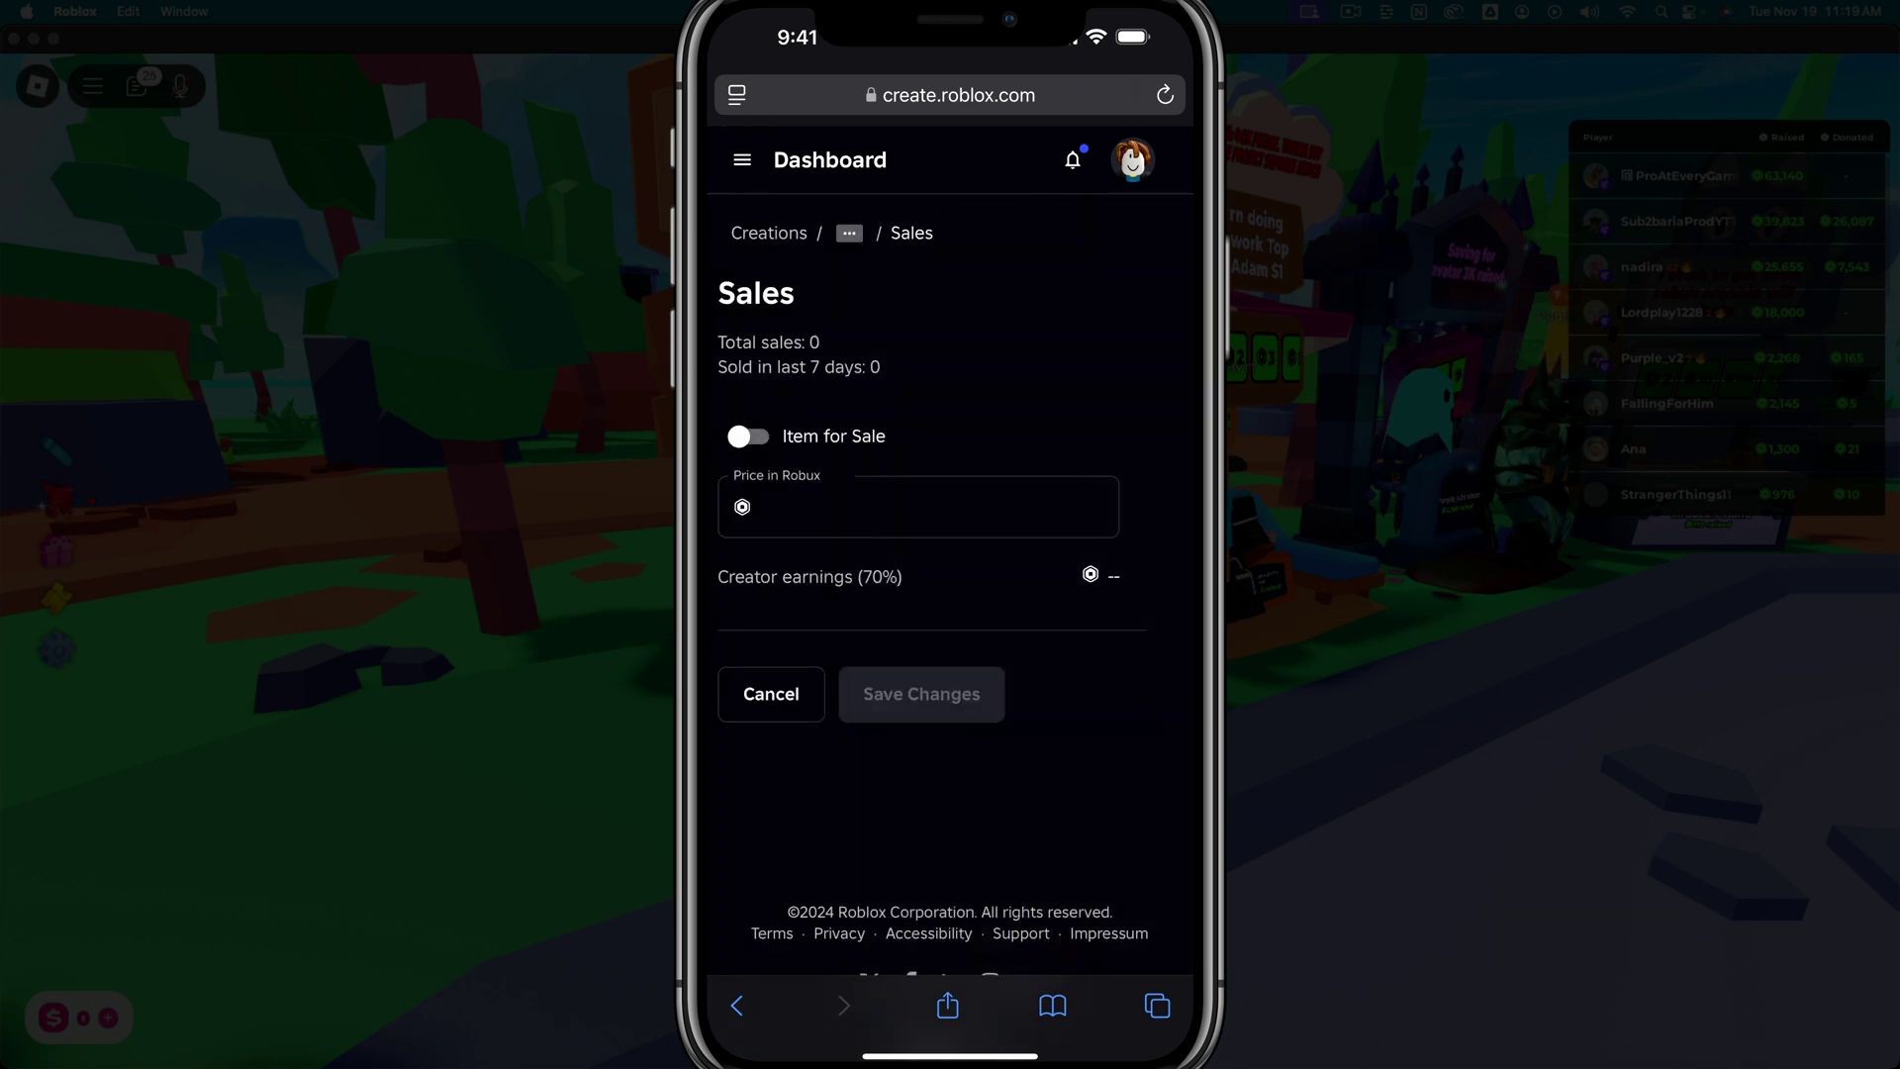
left_click(748, 437)
left_click(920, 507)
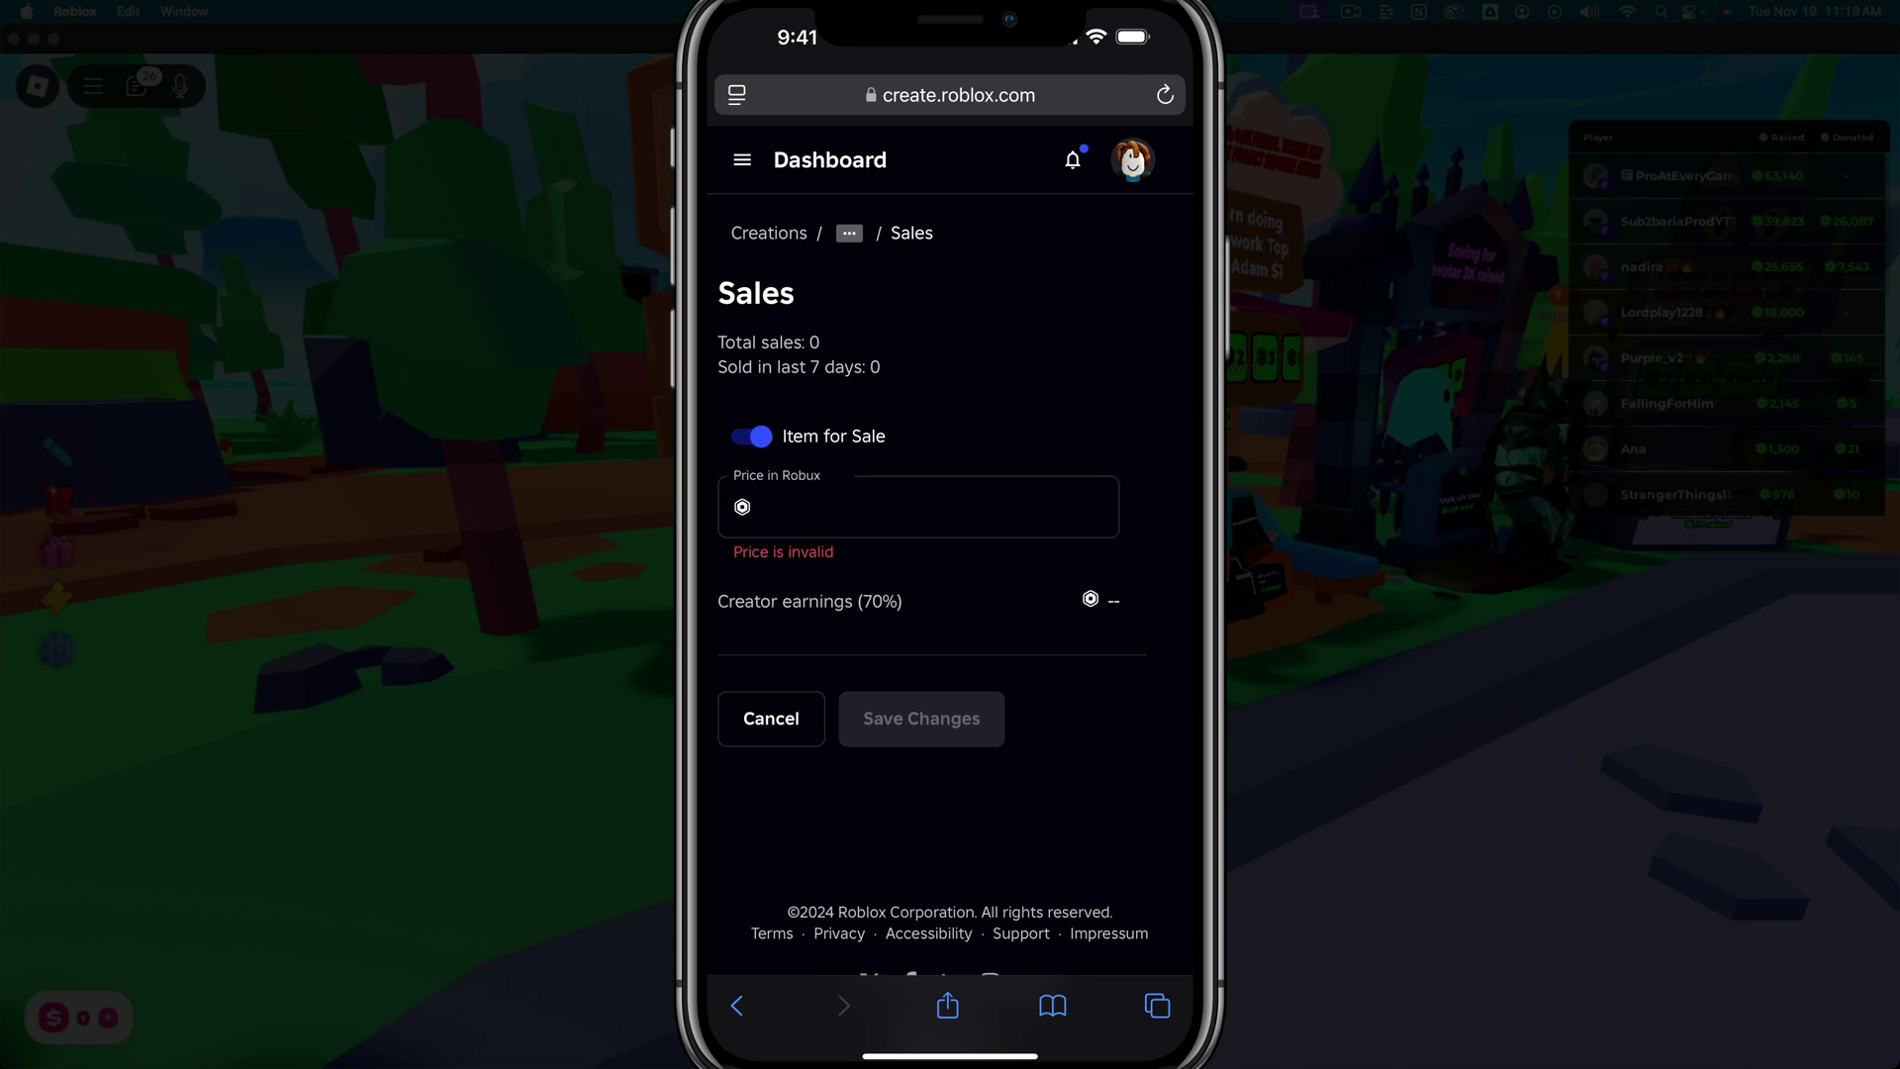
left_click(737, 953)
type("250")
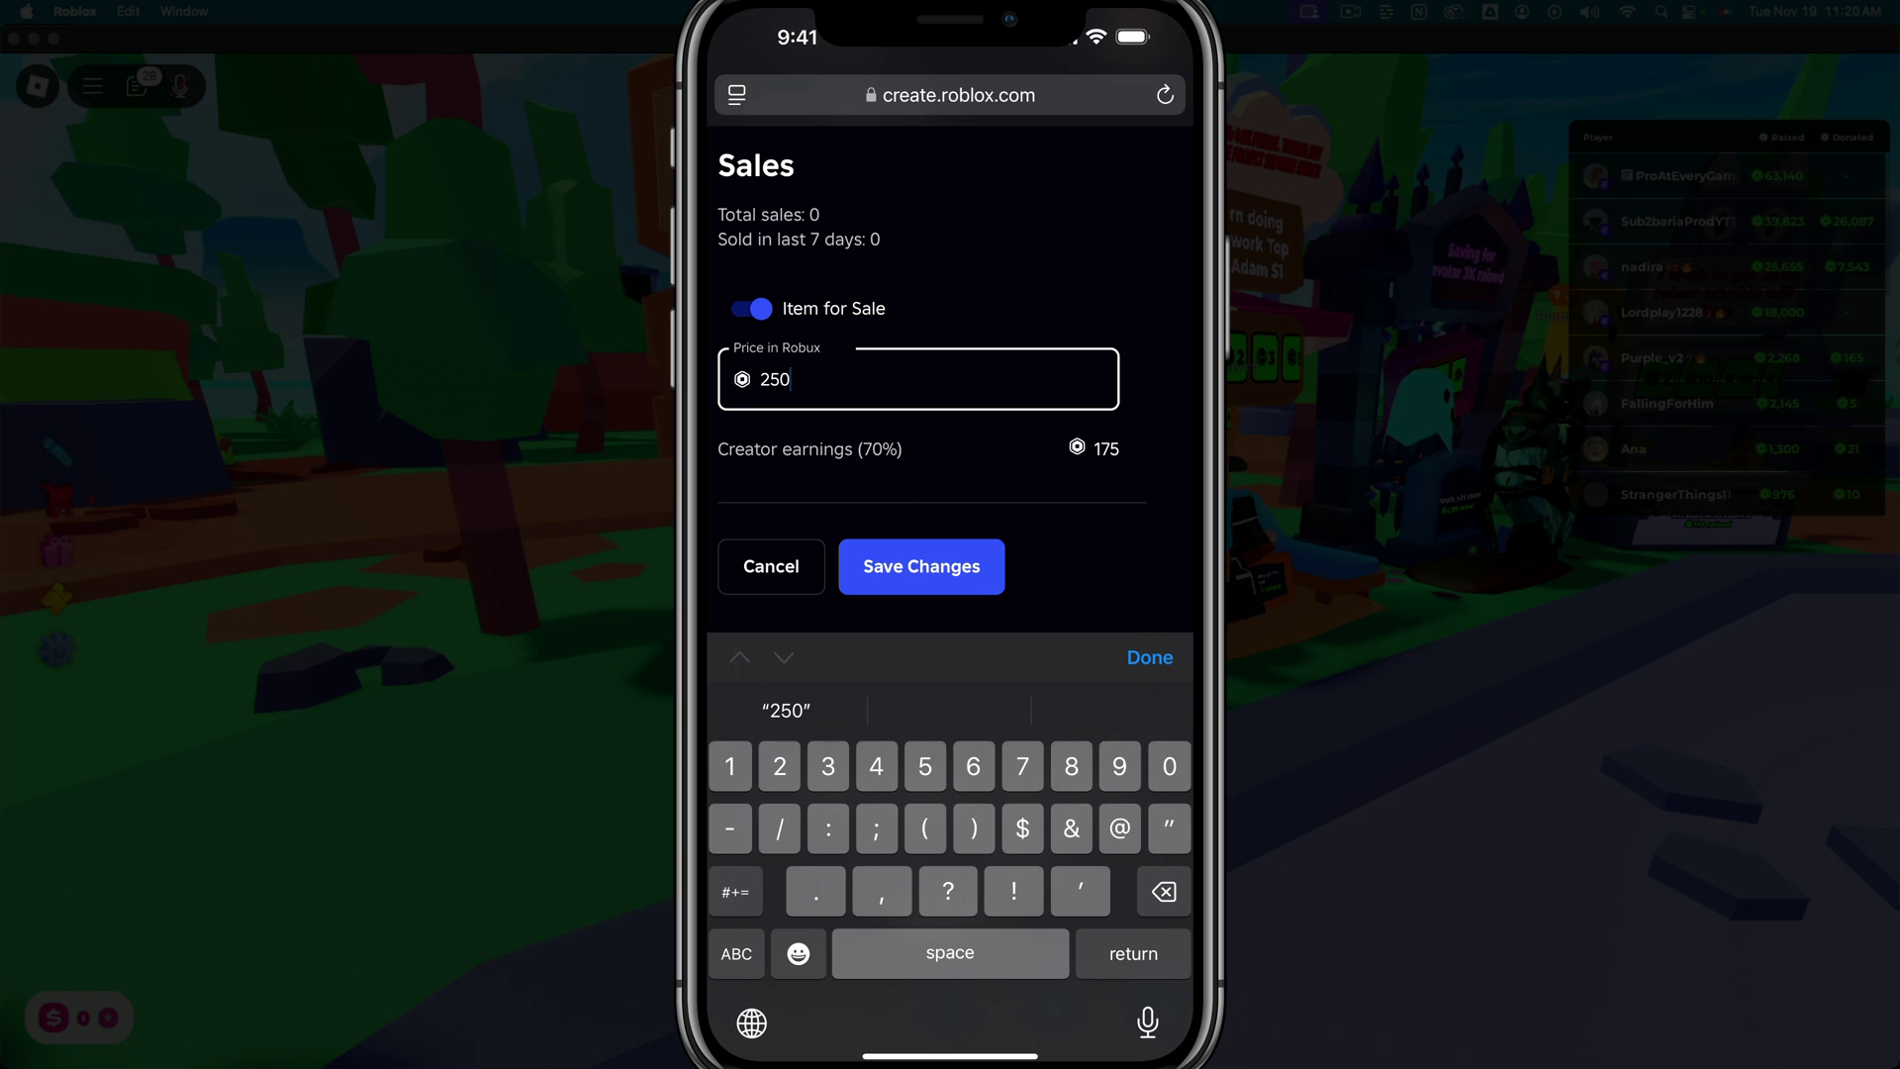
key("Return")
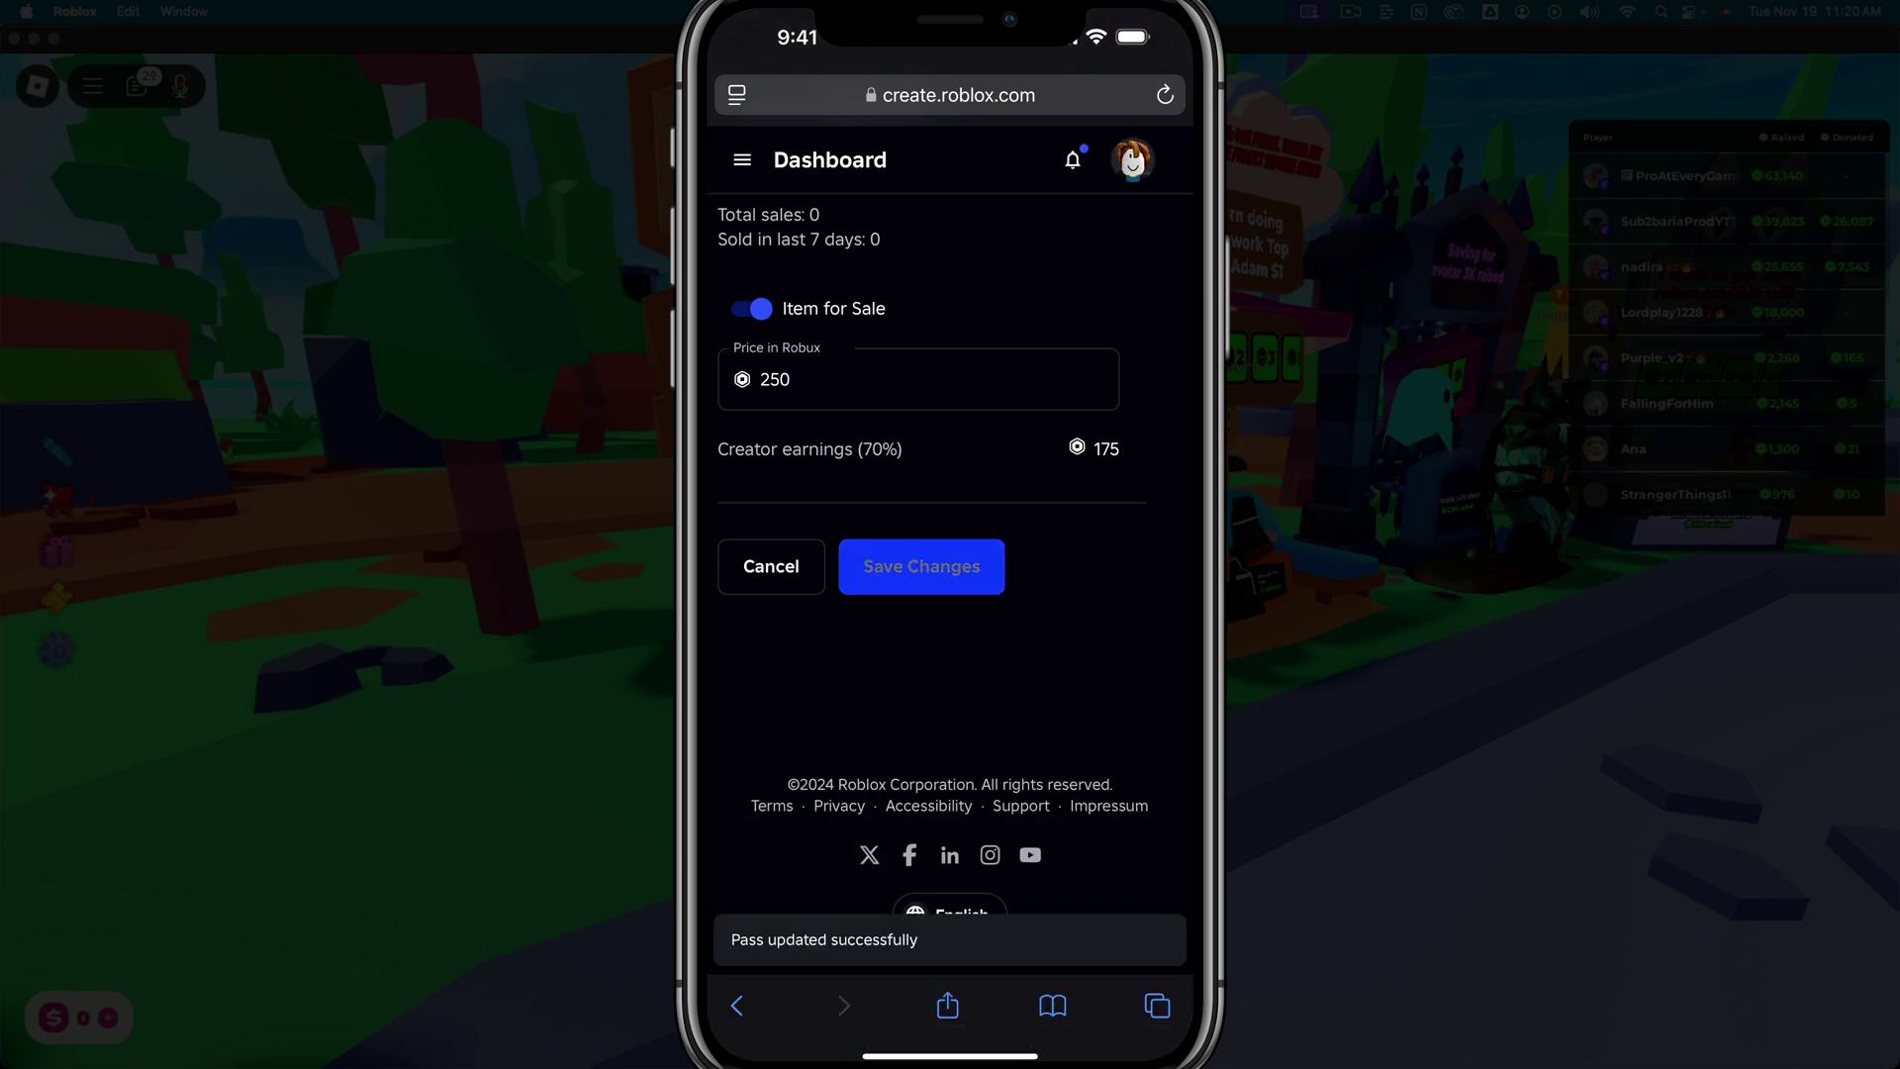